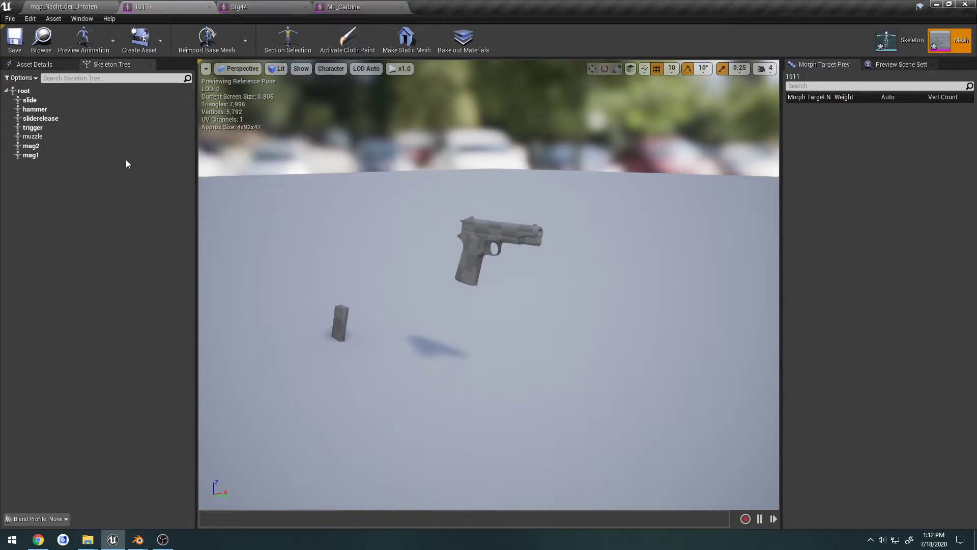
Inspect the mag2 bone of the 1911 mesh and the Magazine2 bone of the Stg44 mesh
left_click(48, 146)
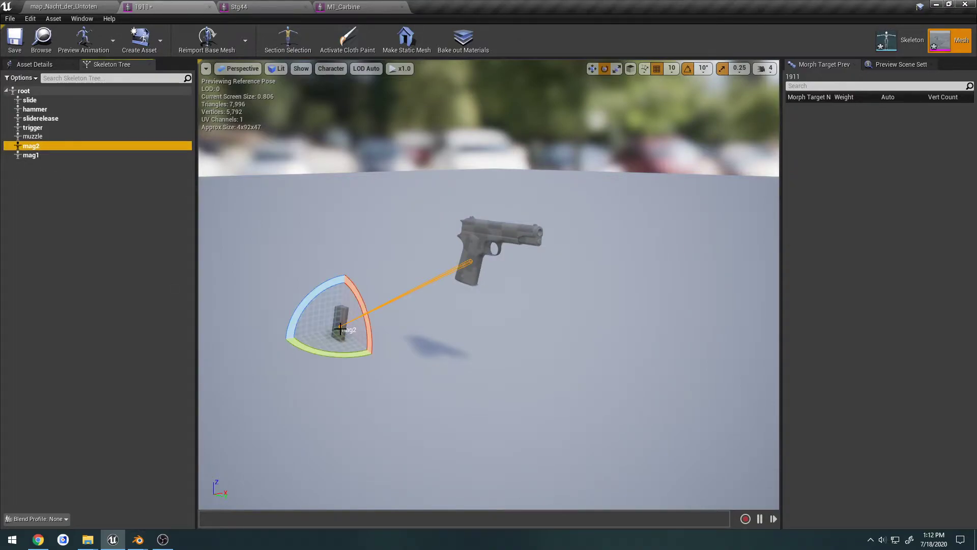
left_click(269, 7)
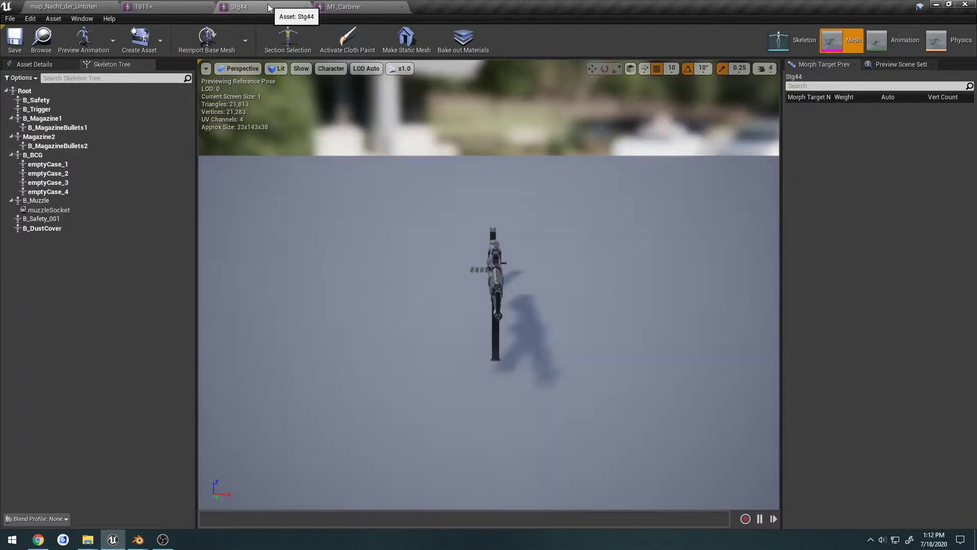
left_click(65, 137)
key("a")
right_click_drag(562, 315, 605, 325)
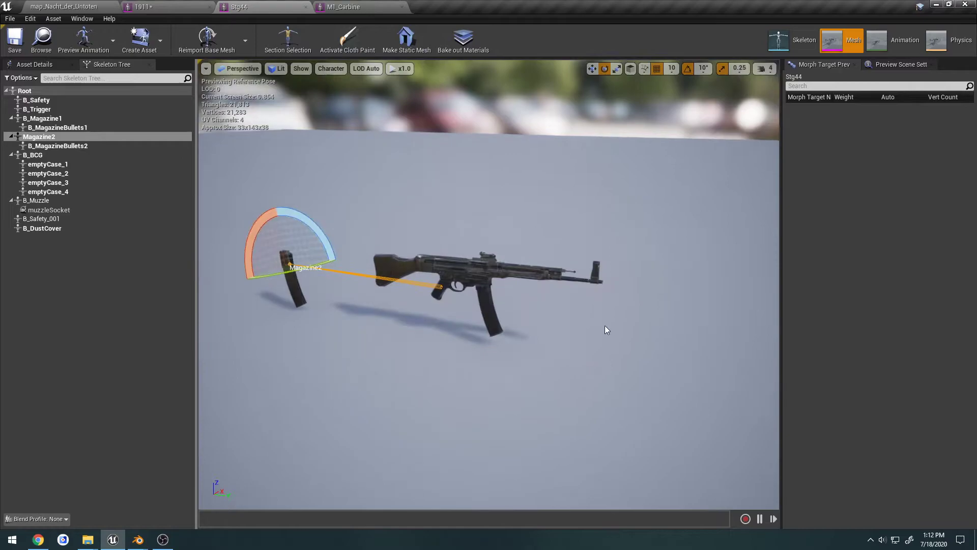
Inspect the bones emptyCase_1 through emptyCase_4 in the Stg44 skeleton
left_click(71, 163)
left_click(75, 175)
left_click(79, 182)
left_click(82, 191)
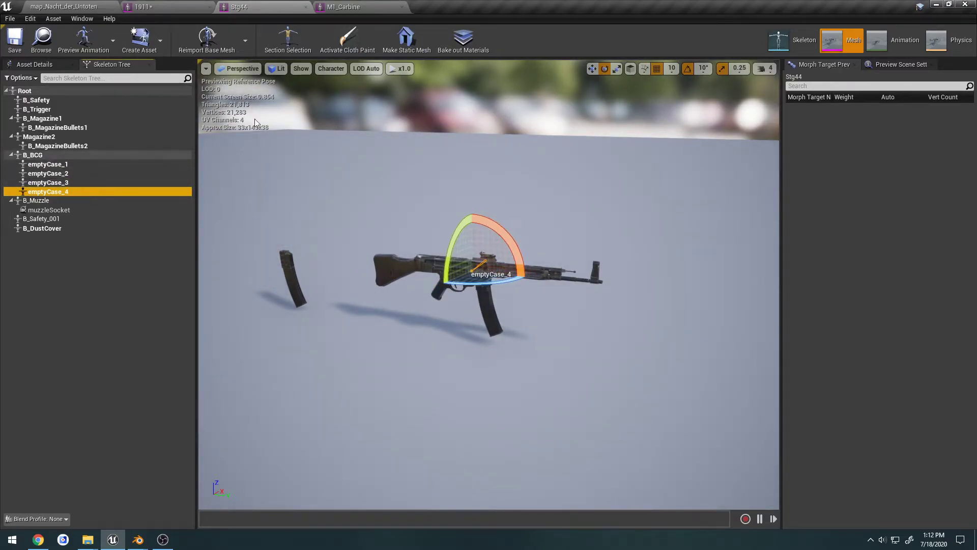
Examine the bones emptyCase_2 through emptyCase_4 of the M1_Carbine mesh from the side
left_click(344, 6)
left_click(88, 127)
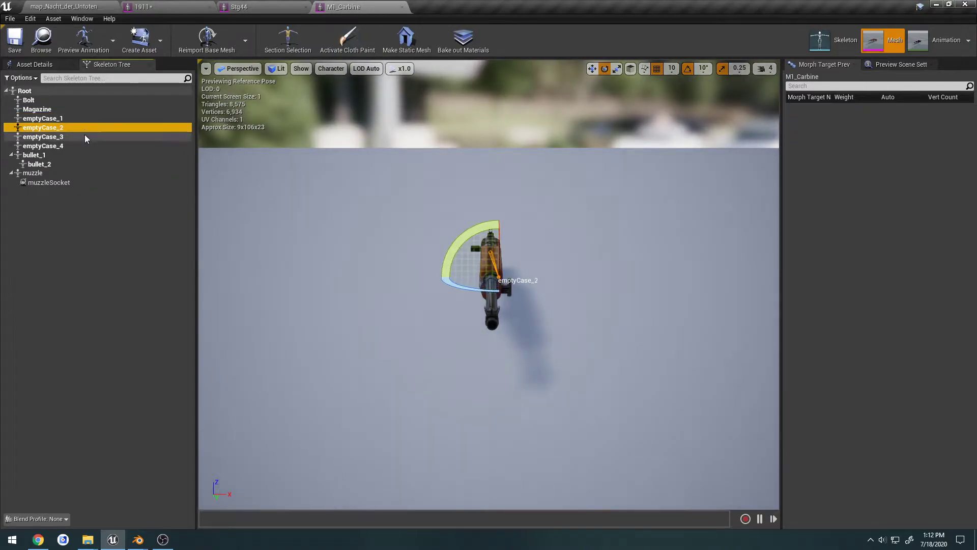
left_click(85, 137)
left_click(82, 146)
left_click_drag(366, 265, 509, 234, "alt")
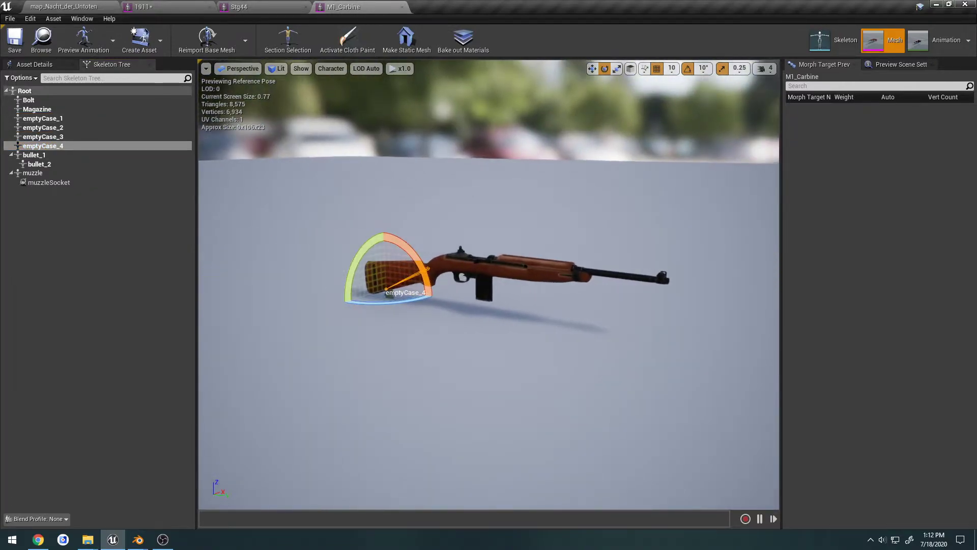
key("a")
right_click_drag(681, 252, 712, 253)
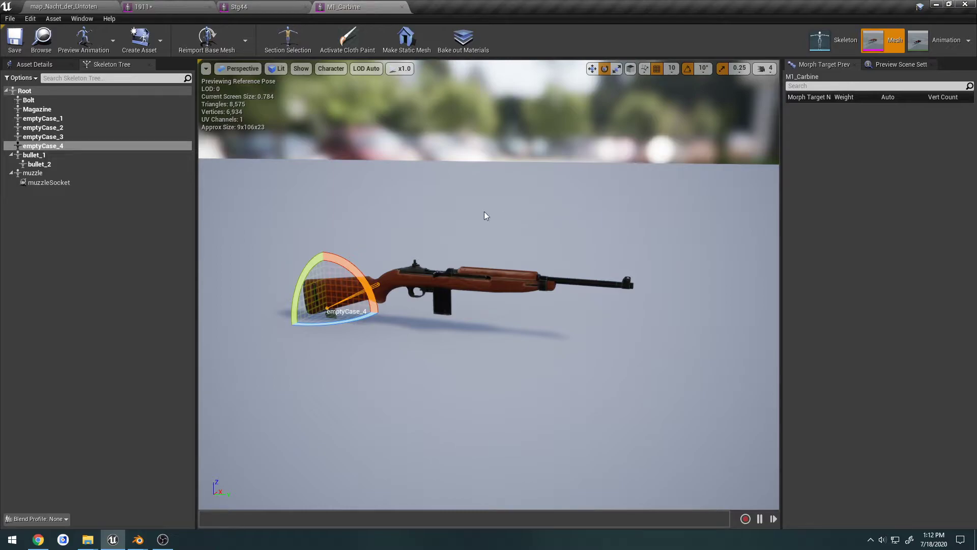
left_click_drag(449, 331, 449, 331)
Compare the naming of the Stg44's Magazine2 bone with the 1911's mag2 bone
left_click(171, 4)
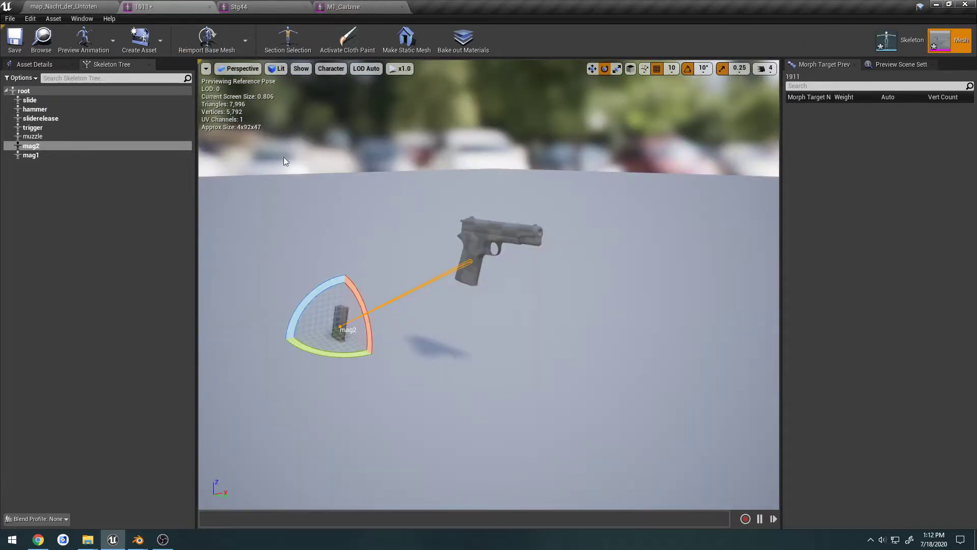
left_click(261, 6)
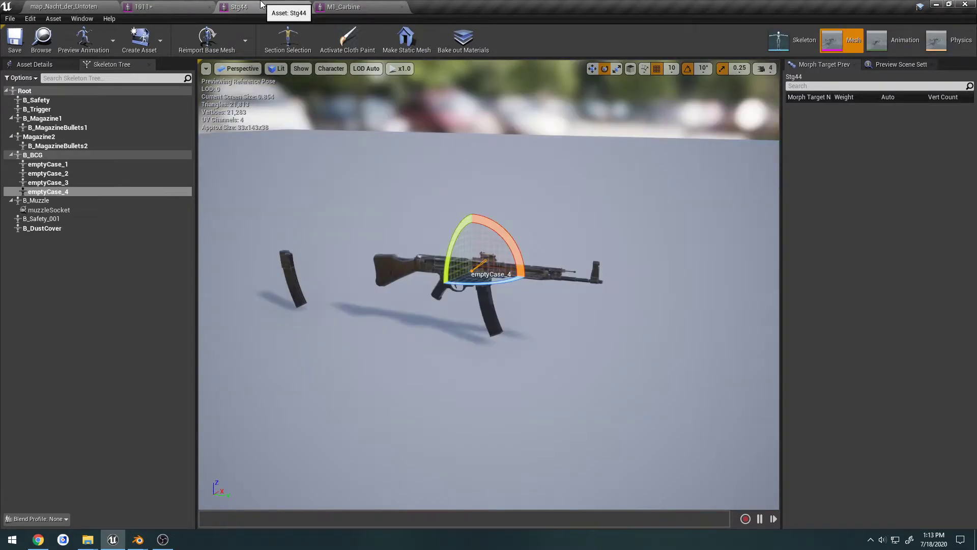
key("w")
right_click_drag(415, 314, 414, 313)
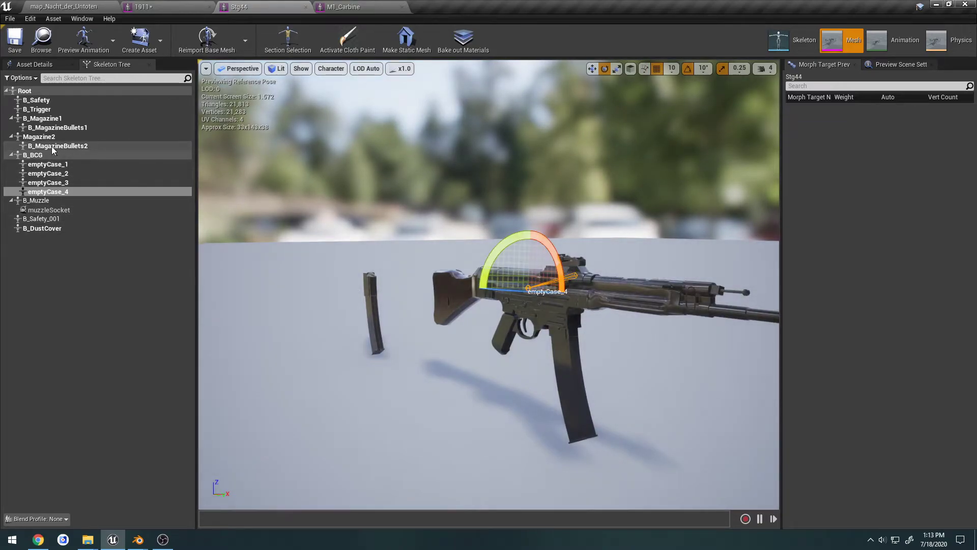
left_click(41, 136)
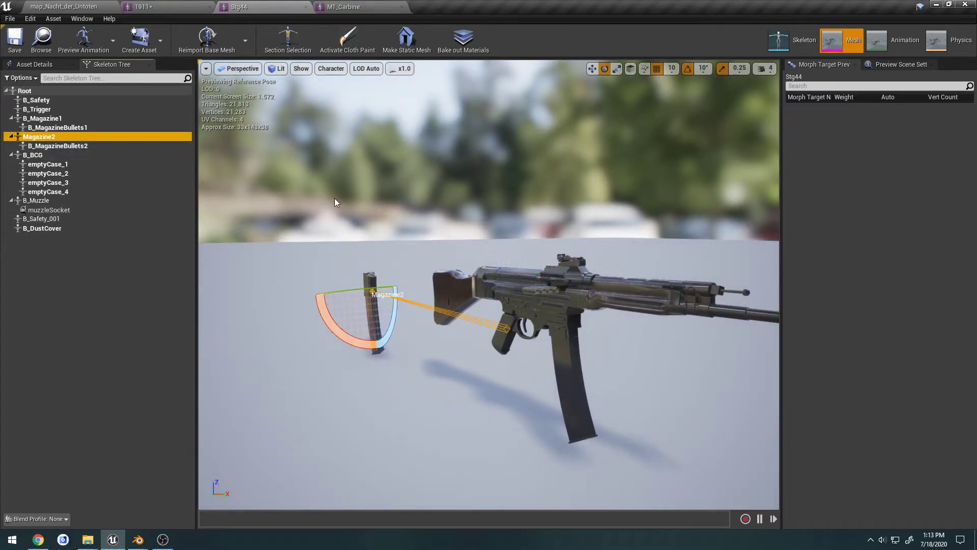
left_click(173, 7)
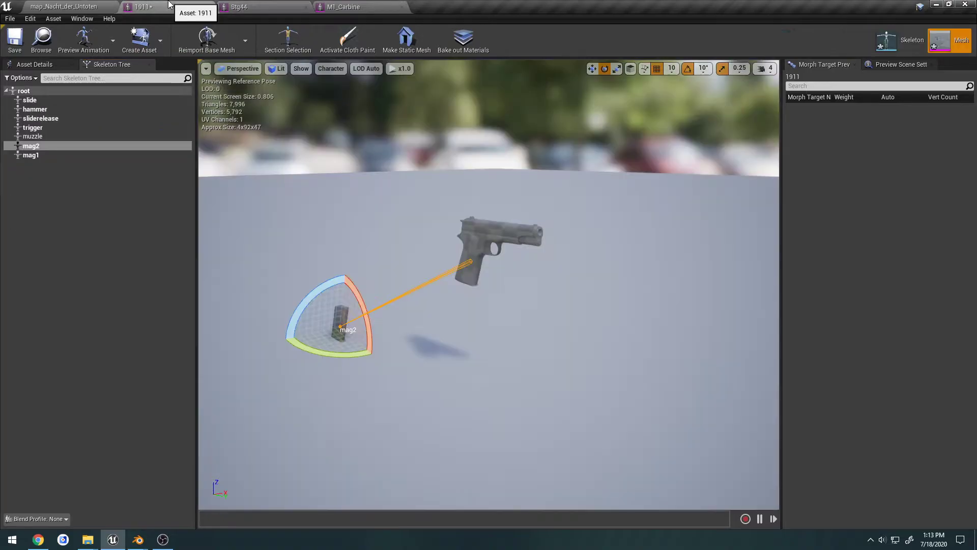
left_click(41, 146)
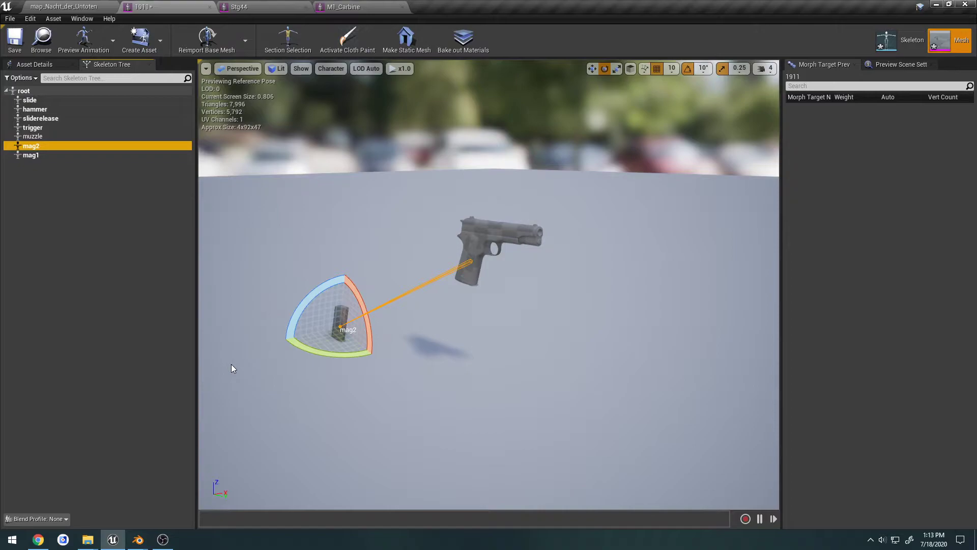
Close the 1911, Stg44 and M1_Carbine mesh editors
left_click(209, 7)
left_click(210, 6)
left_click(210, 7)
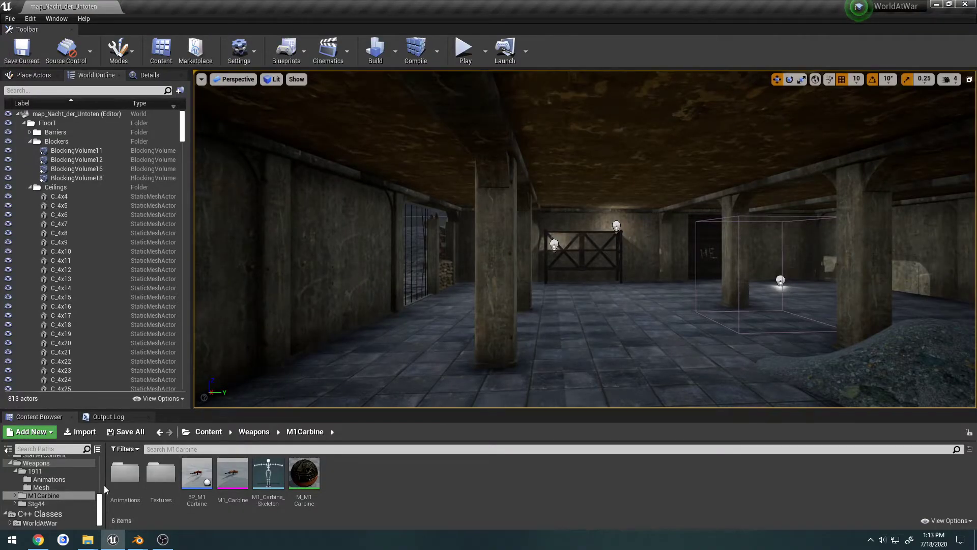
Delete all six assets in the Weapons/1911/Mesh folder, including the 1911 mesh, its skeleton and the Colt textures
left_click(254, 432)
double_click(125, 473)
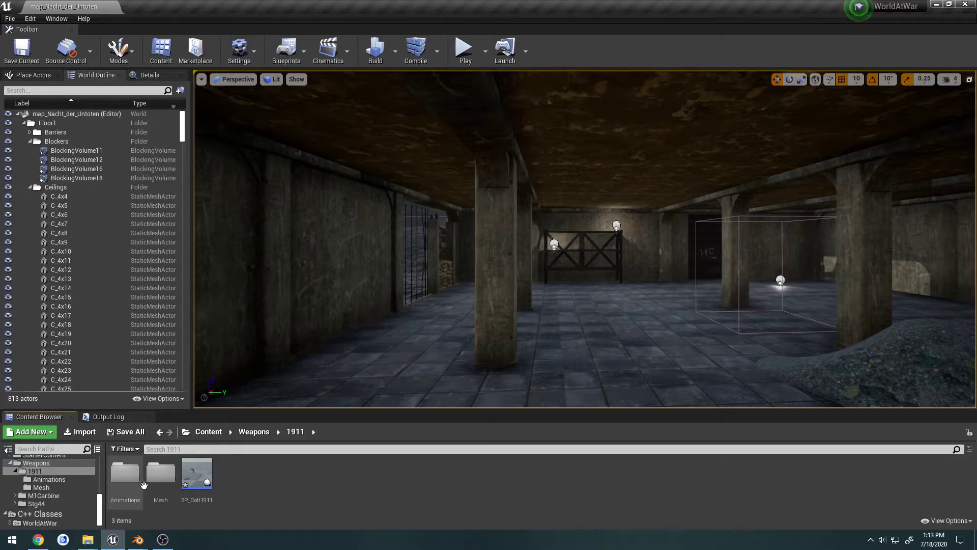
double_click(161, 472)
left_click(125, 473)
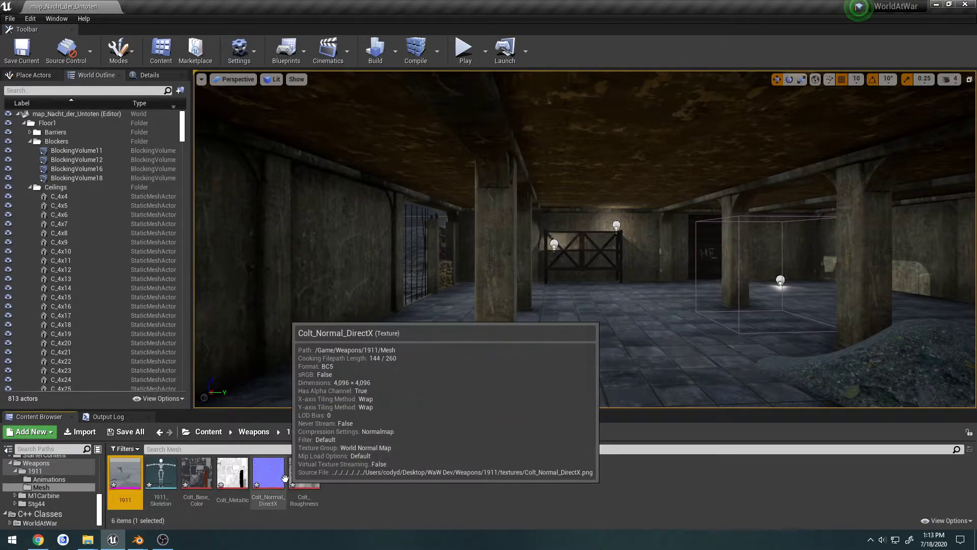
left_click(311, 480, "shift")
key("Delete")
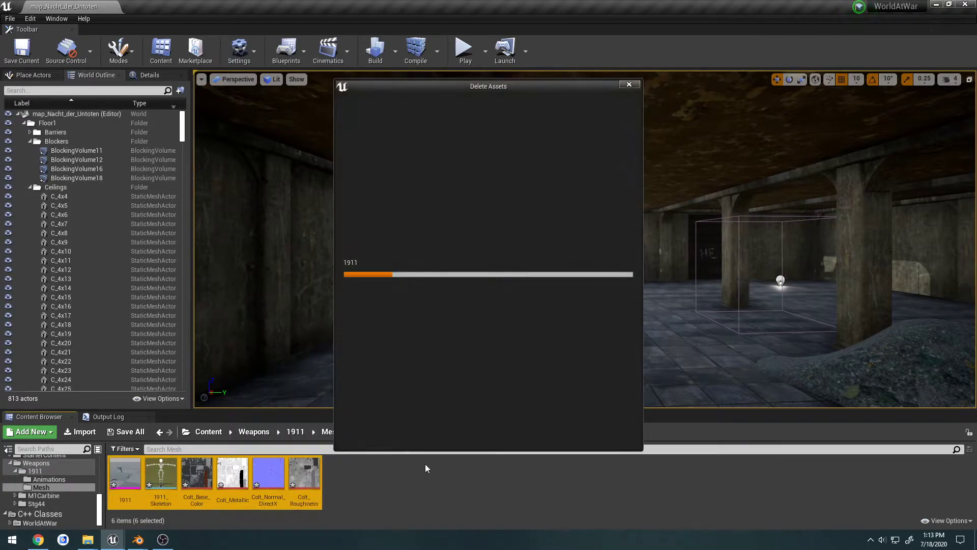
left_click(489, 432)
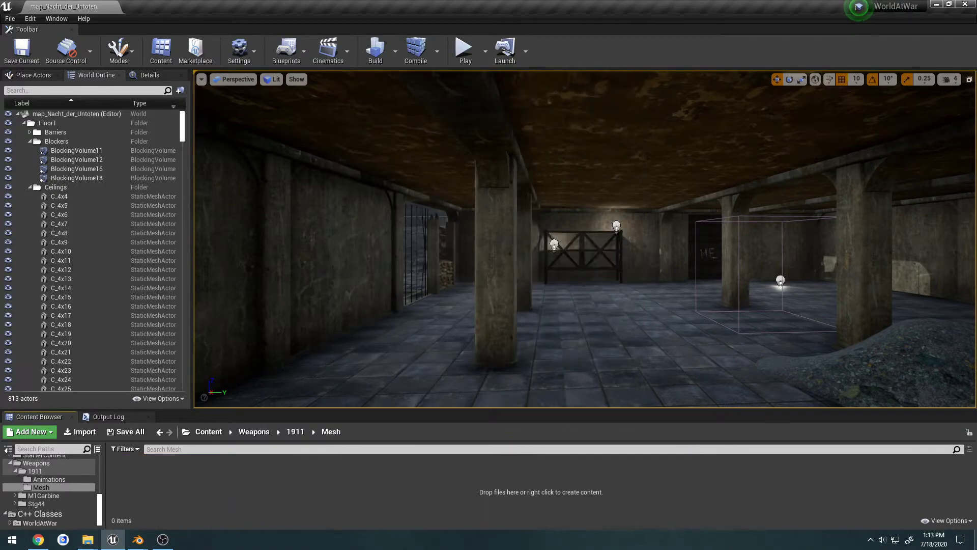
Open the New 1911 skeleton folder on the desktop and review its mesh and animation files
left_click(976, 546)
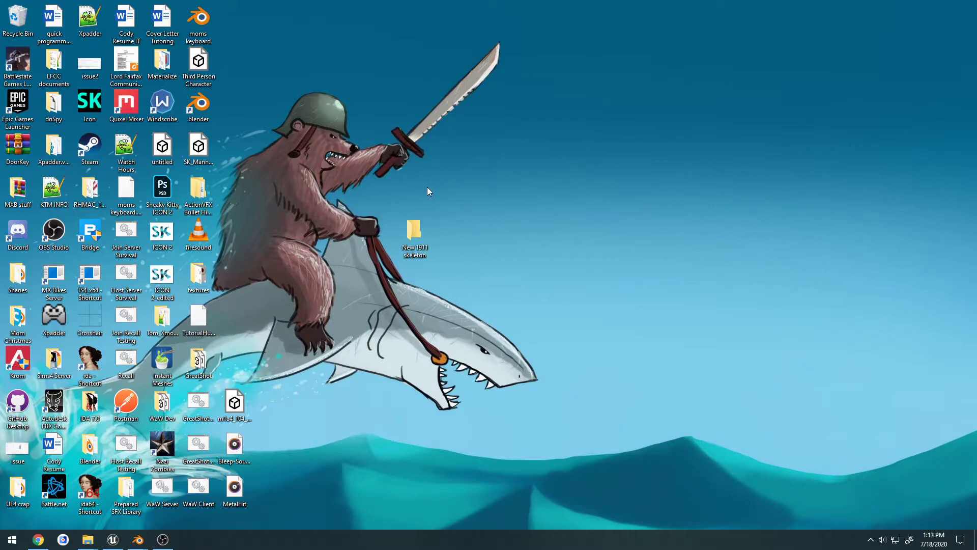
double_click(422, 233)
left_click_drag(795, 208, 584, 130)
left_click_drag(718, 272, 544, 184)
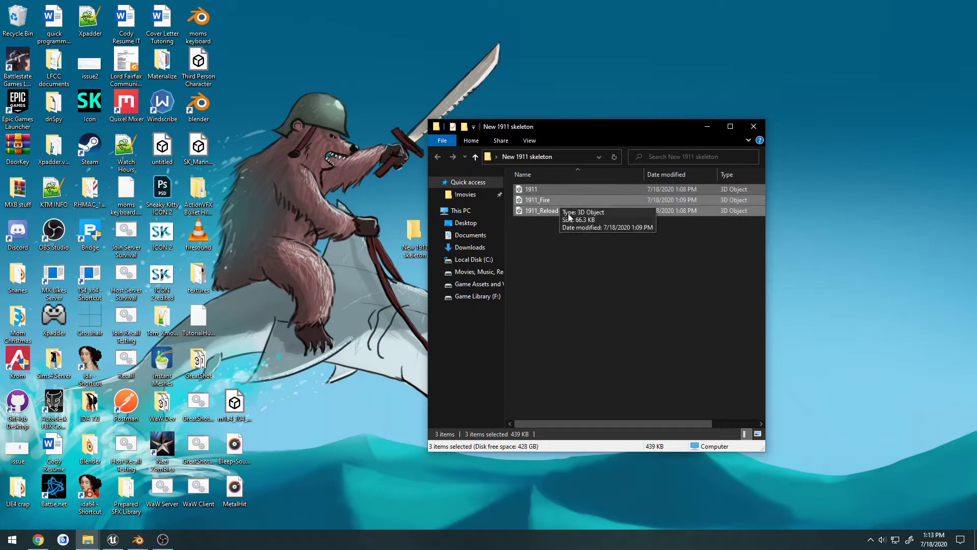
left_click(565, 318)
Import the 1911 file into the Weapons/1911/Mesh folder as a skeletal mesh with the material import method Create New Materials
left_click(112, 539)
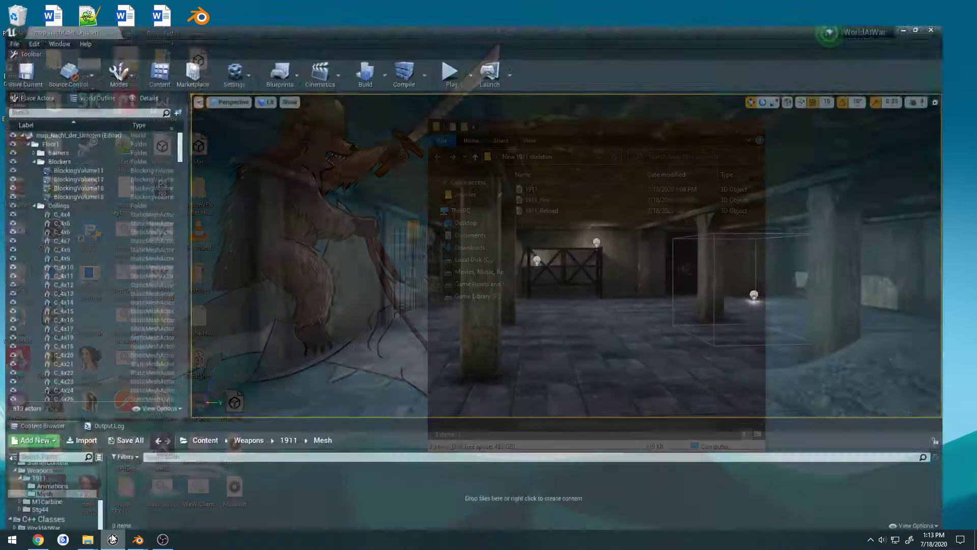
mouse_move(88, 539)
left_click(112, 506)
left_click_drag(531, 189, 529, 475)
left_click_drag(230, 469, 231, 471)
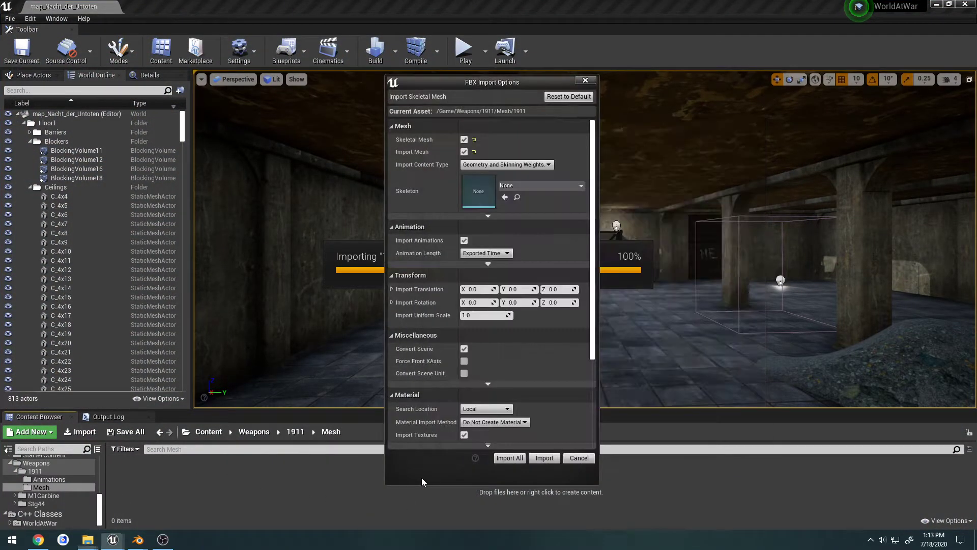
left_click(495, 421)
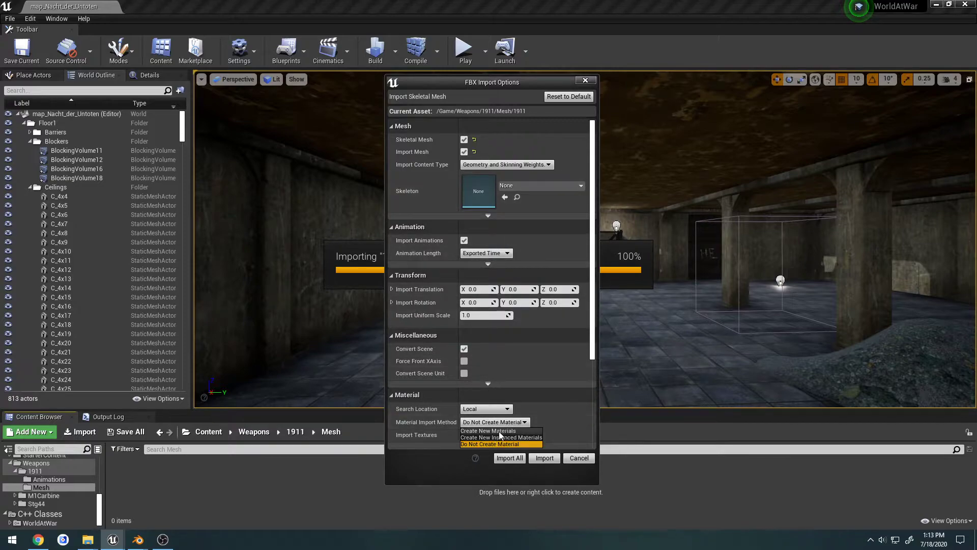
left_click(496, 433)
left_click(544, 458)
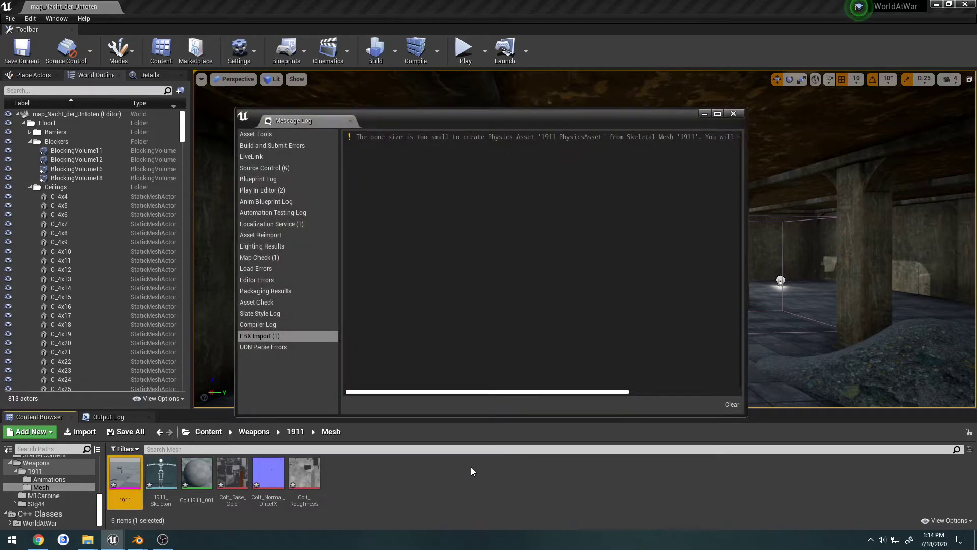
left_click(733, 113)
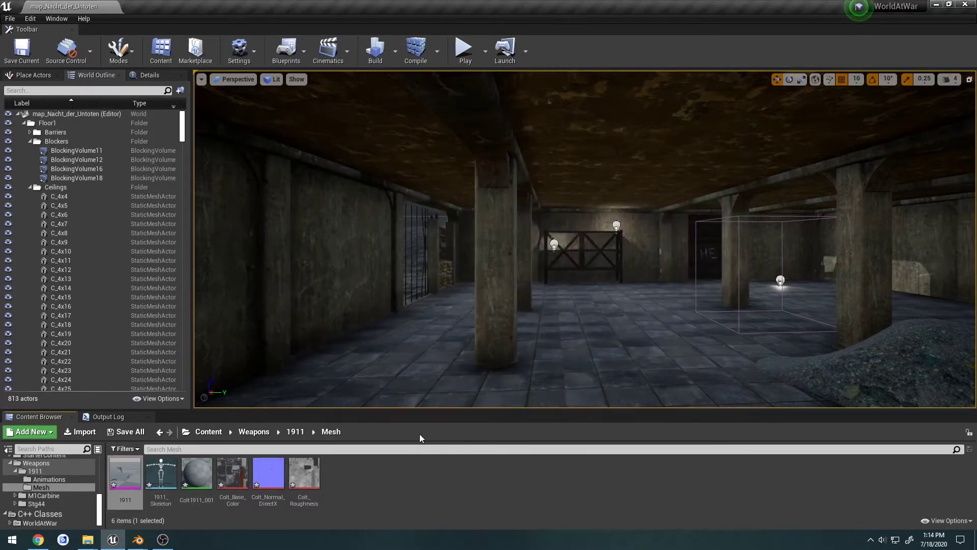
Open the imported 1911 mesh, examine its Root bone and bone hierarchy, and close the editor
double_click(127, 480)
left_click(94, 89)
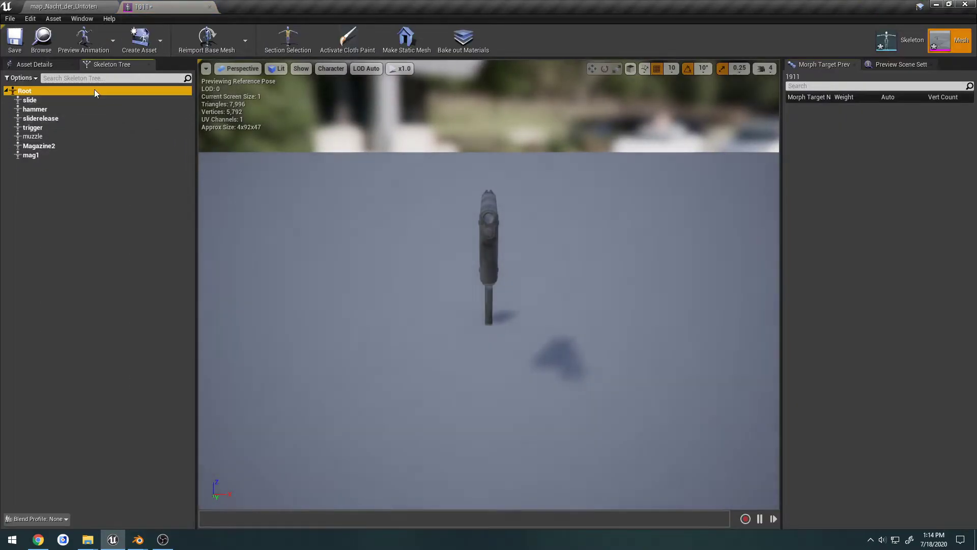
middle_click_drag(381, 160, 388, 163)
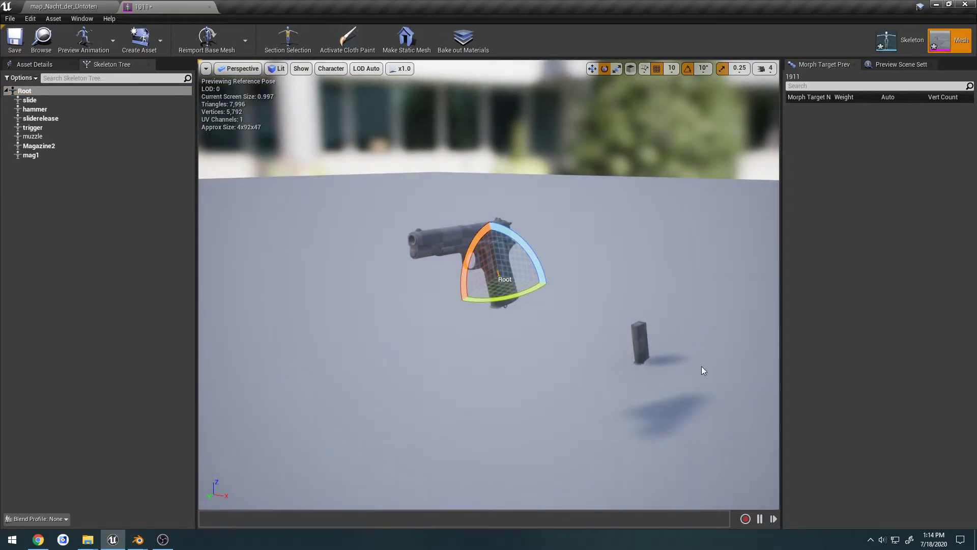
left_click(210, 7)
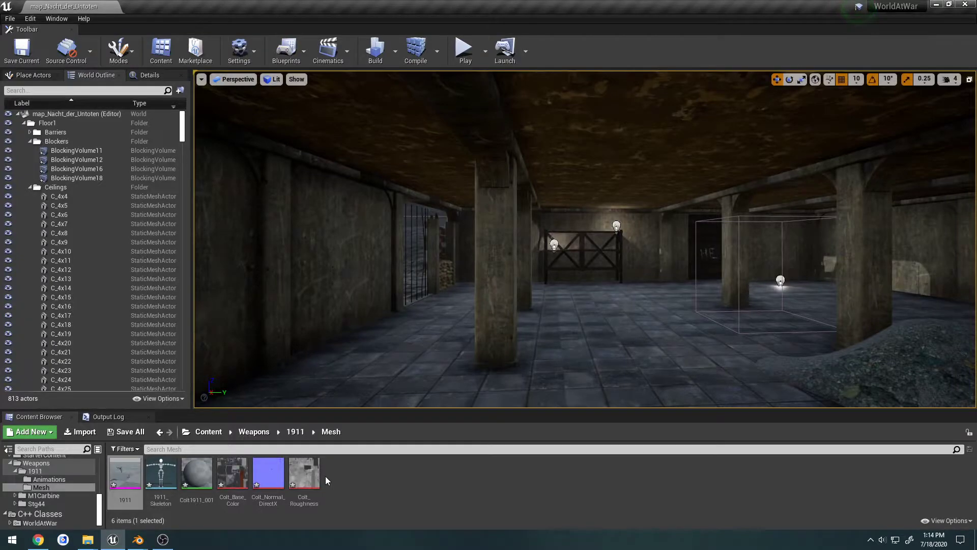
Reimport 1911_Fire and 1911_Reload into the Weapons/1911/Animations folder, assigning 1911_Skeleton to both
left_click(295, 431)
double_click(126, 473)
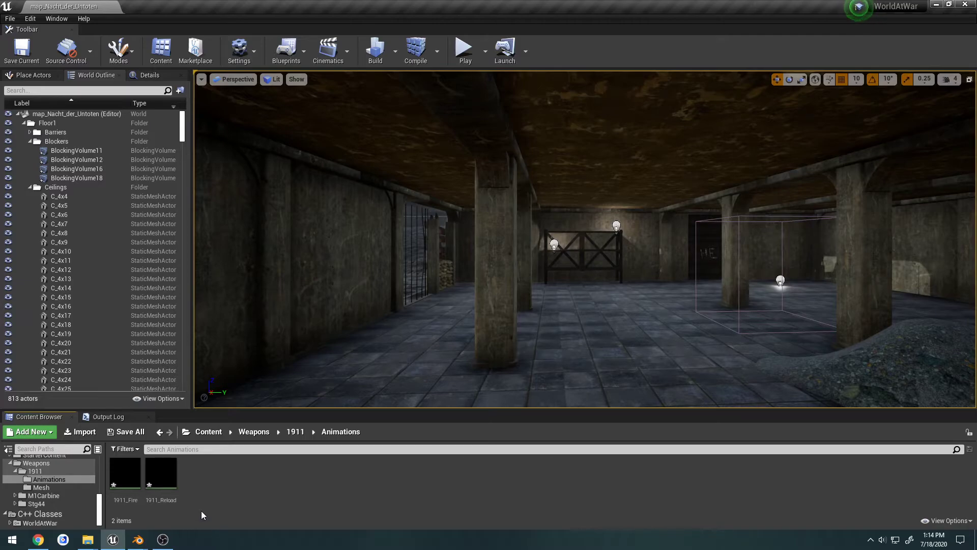
mouse_move(80, 543)
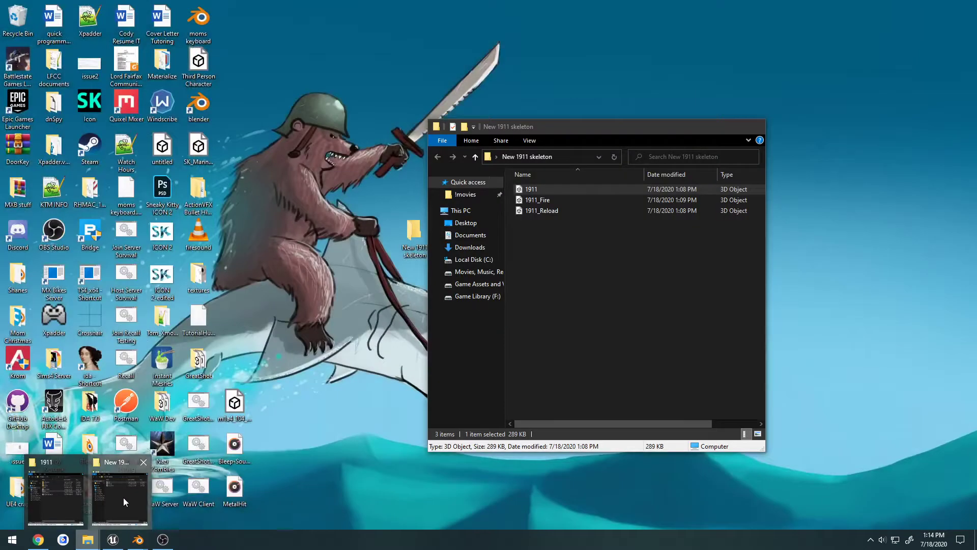
left_click(123, 497)
left_click_drag(589, 262, 237, 472)
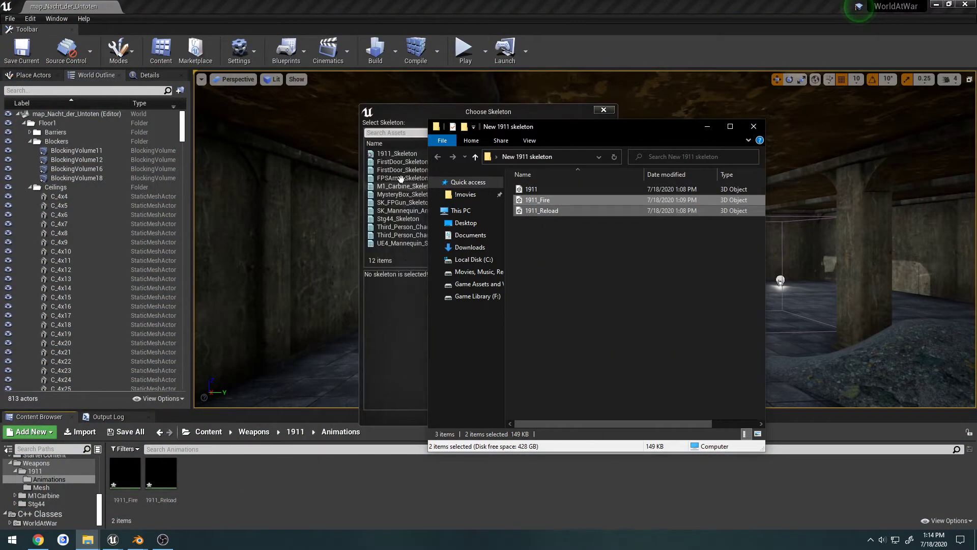
left_click(397, 153)
left_click(555, 418)
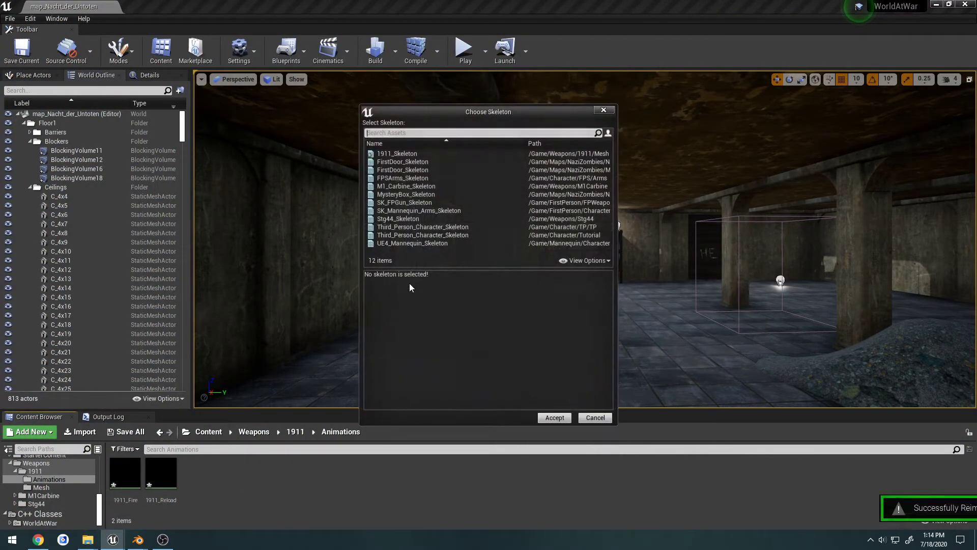
left_click(554, 418)
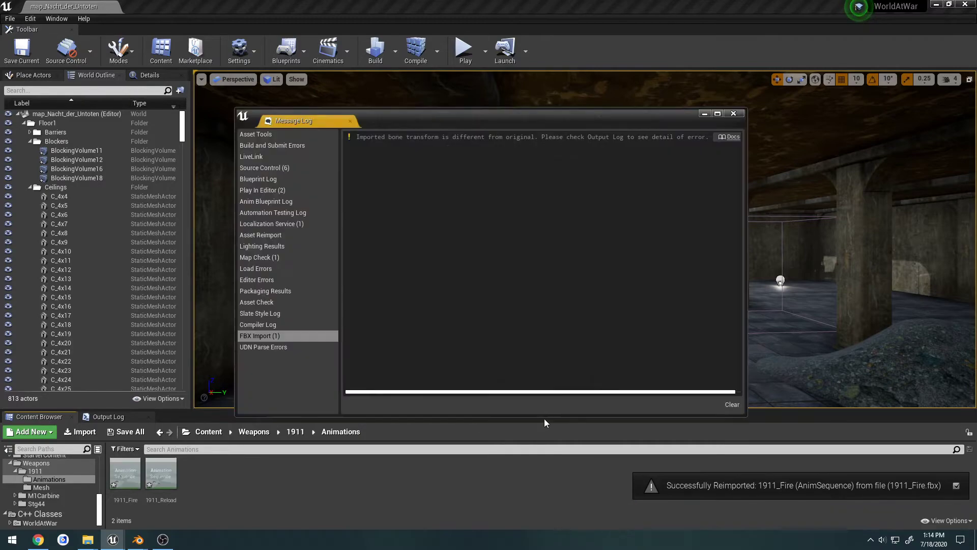
Open the 1911_Reload animation and inspect its playback on the pistol
double_click(161, 472)
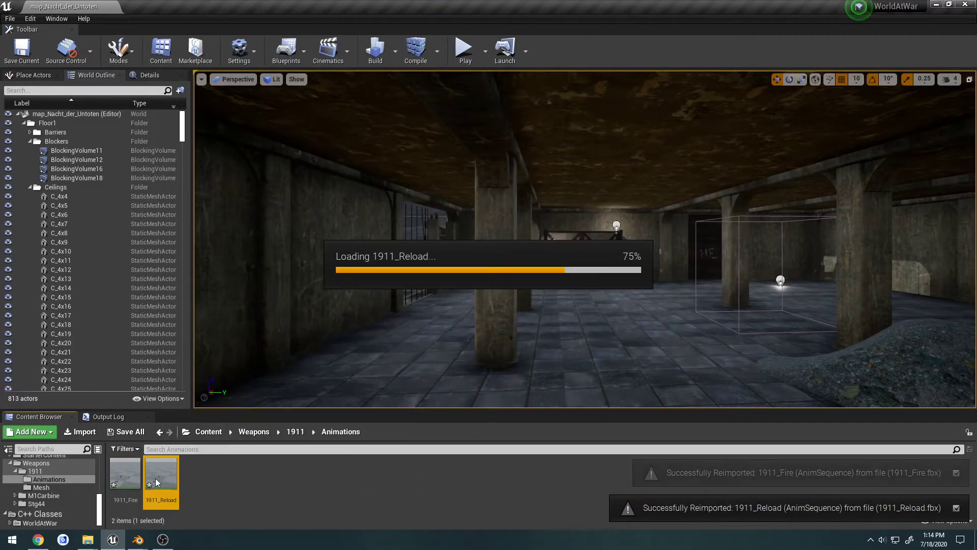
right_click_drag(366, 234, 331, 233)
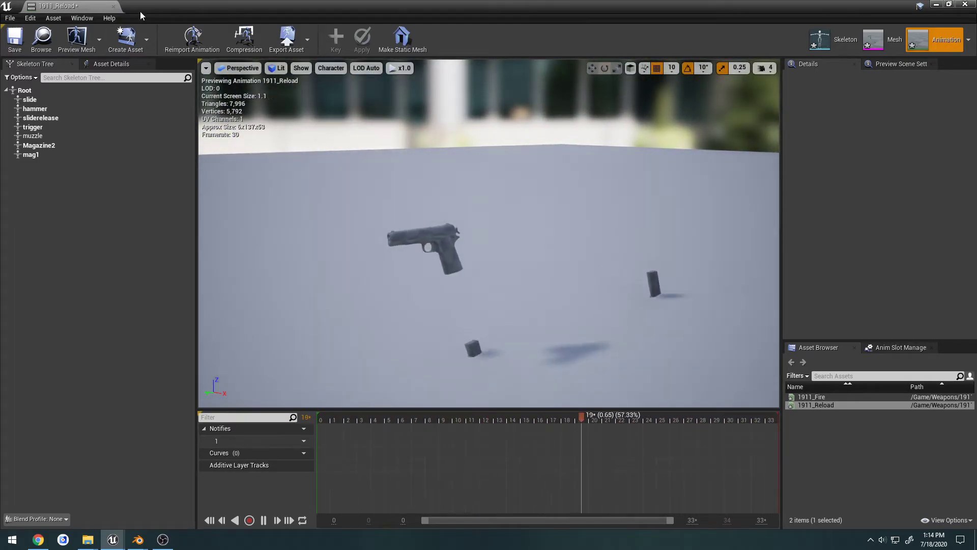
Open the 1911_Fire animation, inspect its playback on the pistol from the side, and close the editor
left_click(113, 7)
left_click(122, 496)
double_click(122, 496)
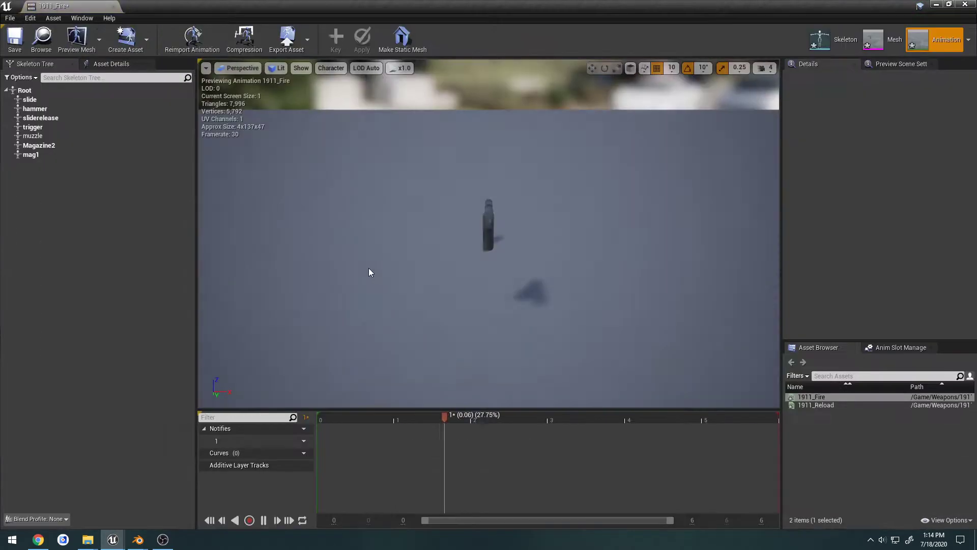
right_click_drag(488, 234, 631, 231)
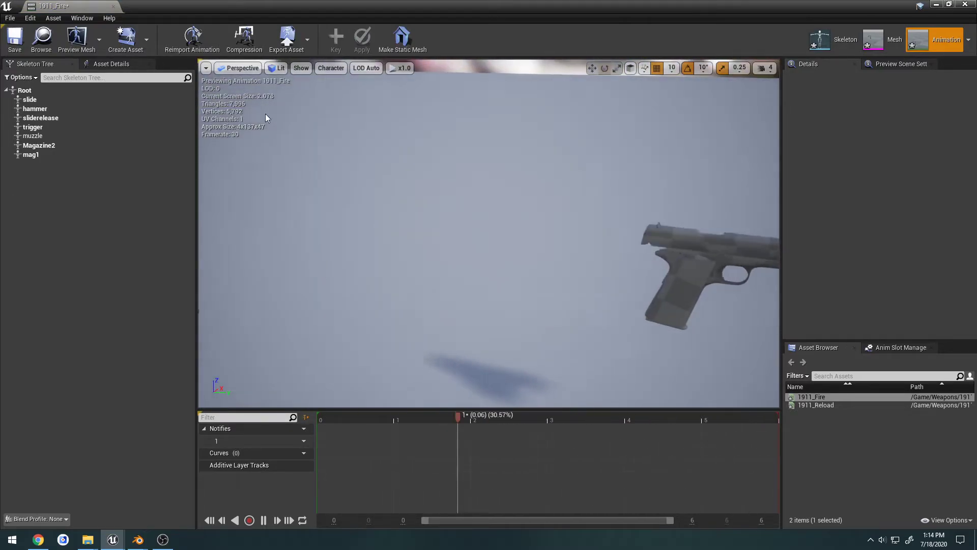
left_click(114, 7)
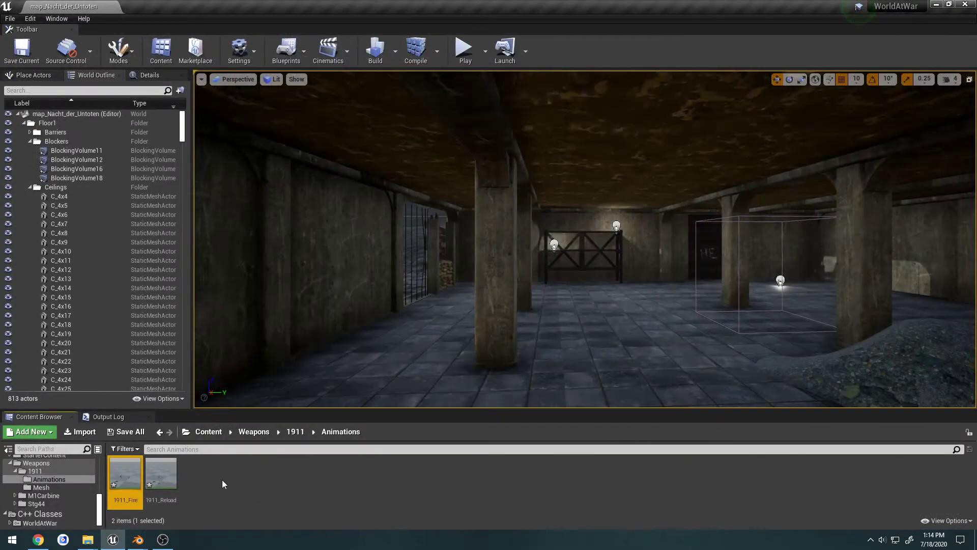
Open the Colt1911_001 material from the 1911 Mesh folder and delete its three existing Texture Sample nodes
left_click(295, 432)
double_click(161, 472)
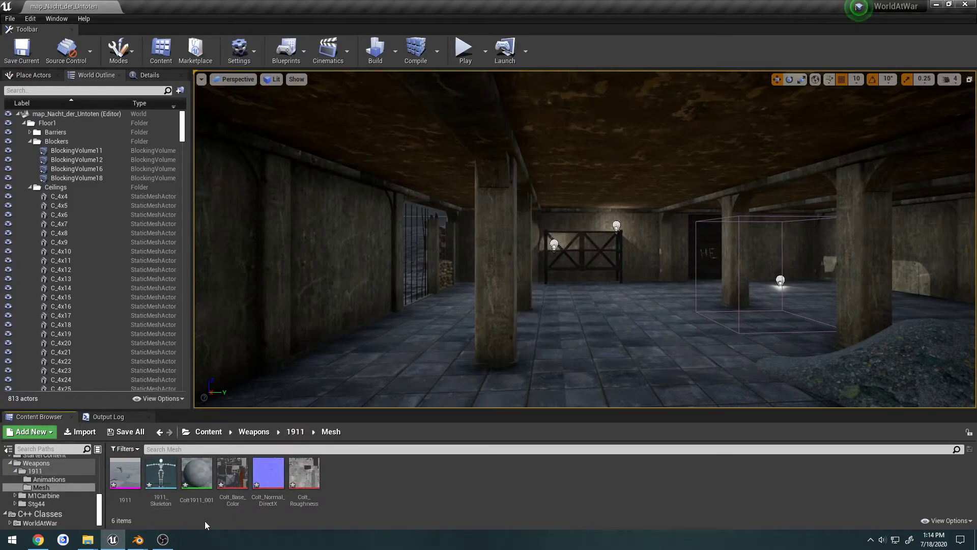
left_click(205, 472)
double_click(205, 473)
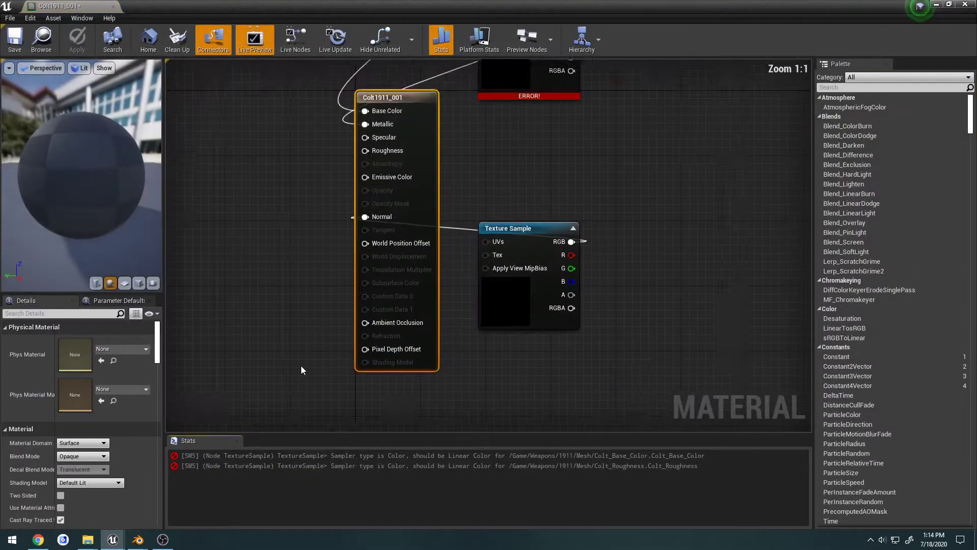
left_click_drag(528, 359, 479, 71)
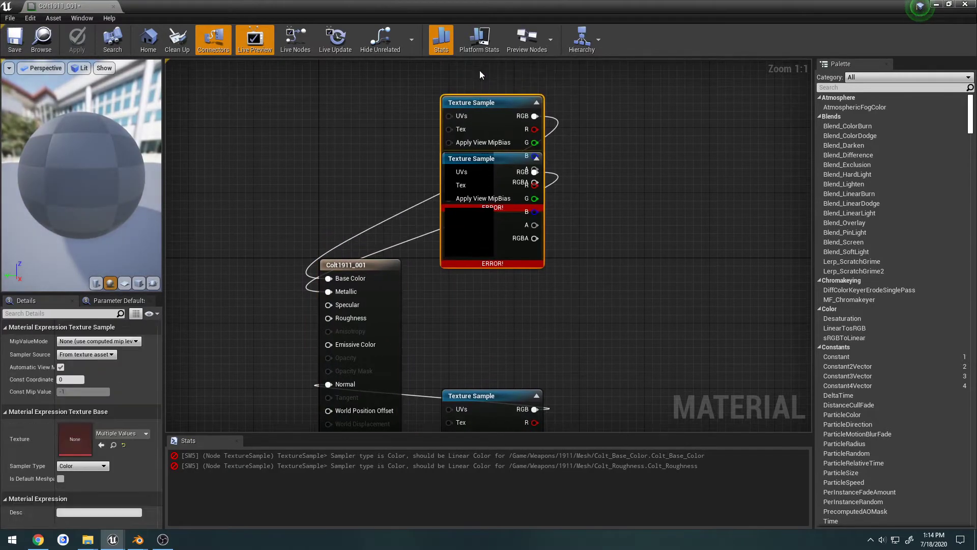
key("Delete")
left_click(486, 395)
key("Delete")
right_click_drag(377, 245, 643, 109)
Detach the Colt1911_001 material editor into a separate, enlarged window and save all assets
left_click_drag(72, 4, 205, 27)
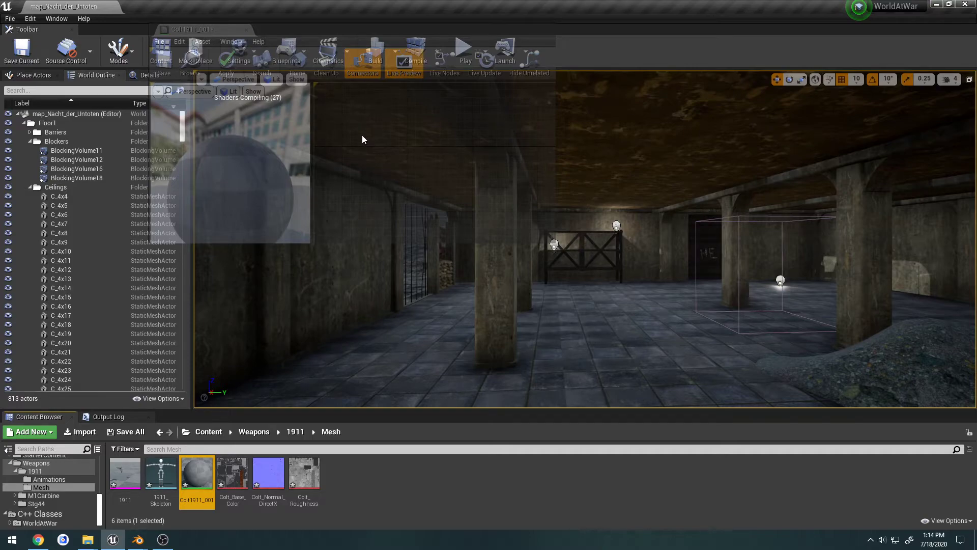
left_click_drag(361, 136, 358, 135)
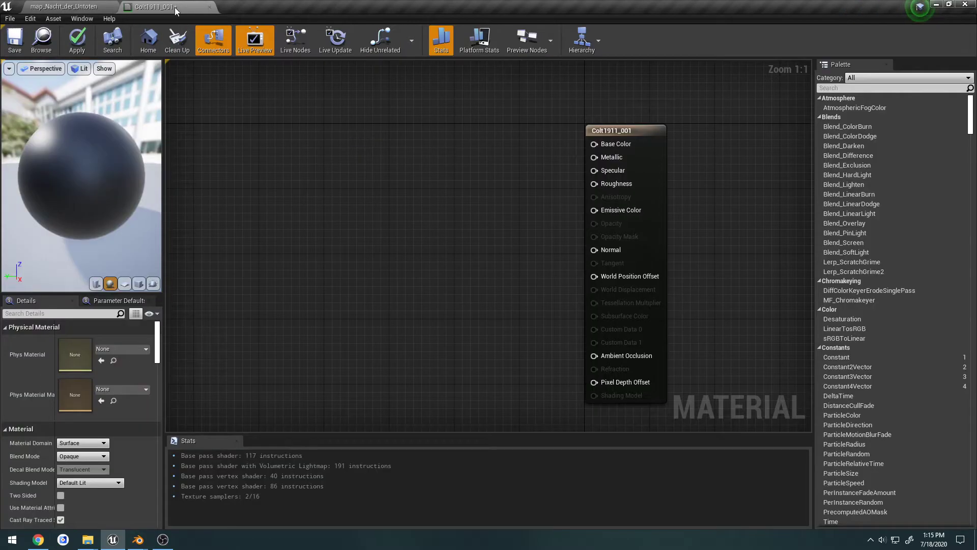
left_click_drag(175, 7, 247, 60)
left_click(11, 18)
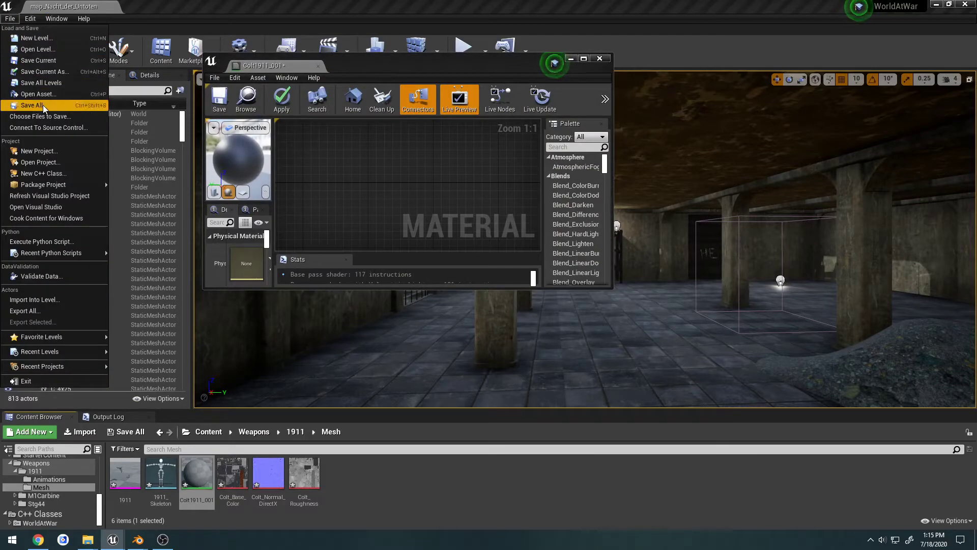
left_click(42, 105)
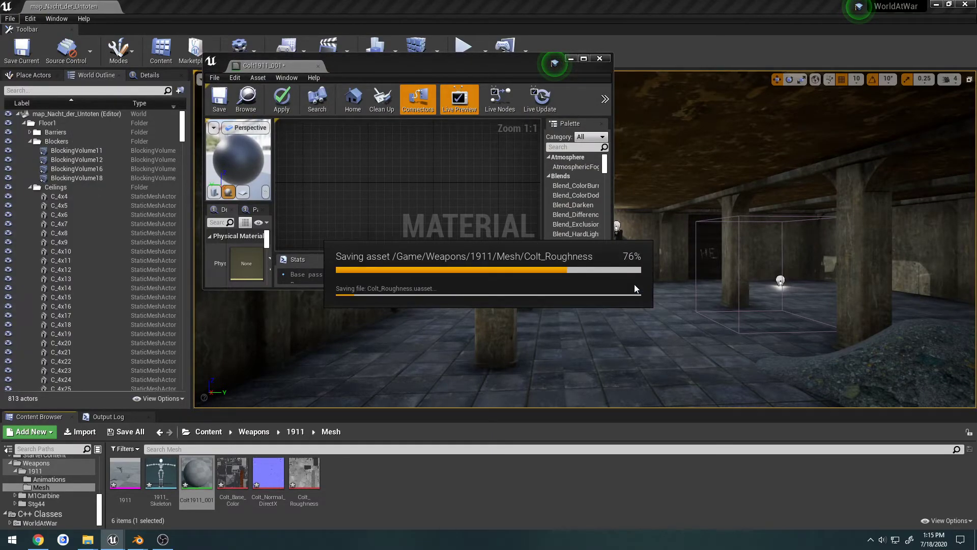
left_click_drag(613, 289, 871, 461)
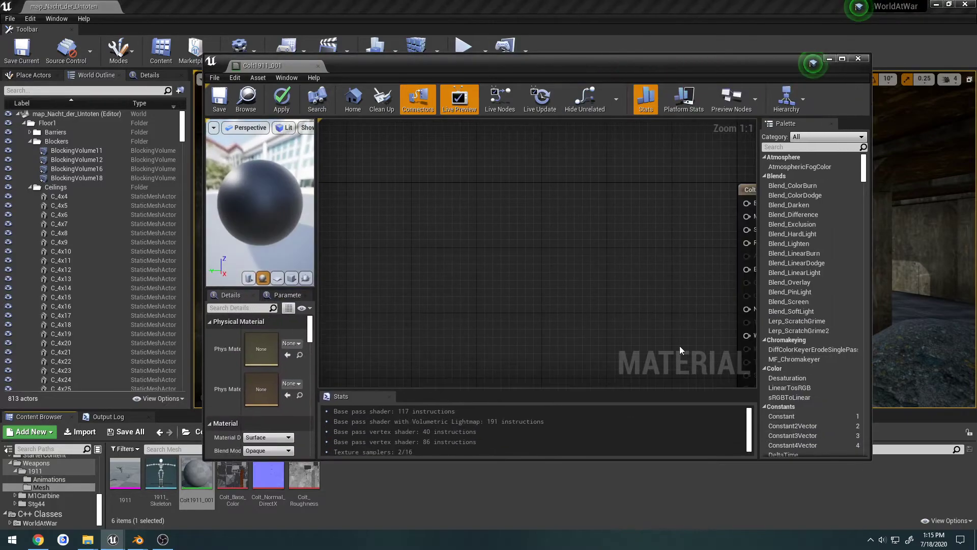
Add Colt_Base_Color, Colt_Normal_DirectX and Colt_Roughness to the material graph as texture samples and dock the material editor again
scroll(506, 258, "down", 6)
left_click(304, 482)
left_click(231, 486, "shift")
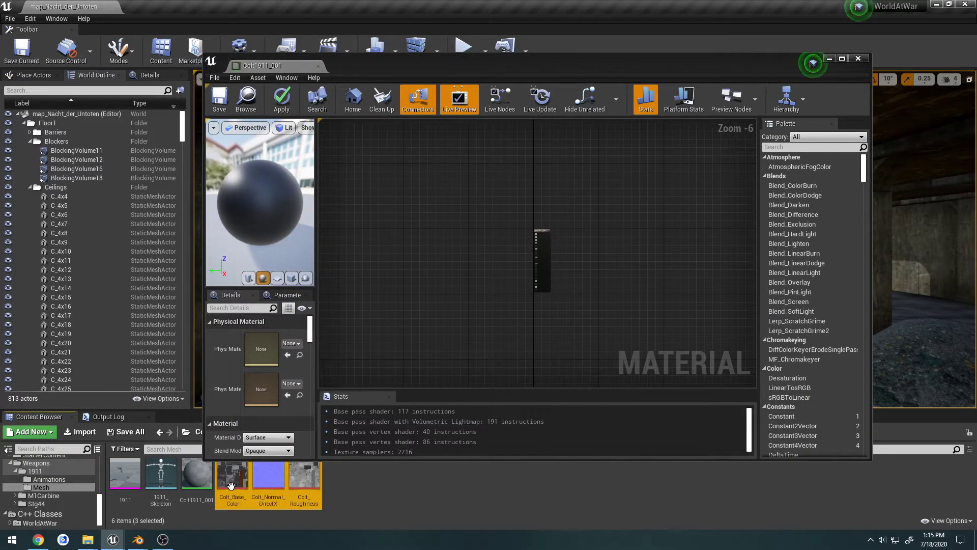
left_click_drag(230, 486, 450, 216)
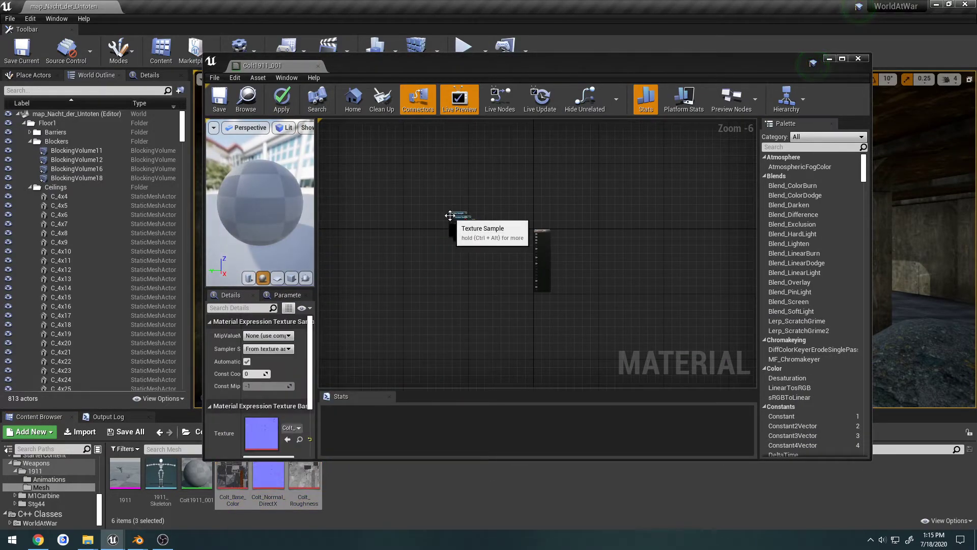
double_click(278, 68)
Arrange the three Texture Sample nodes in a column beside the material node, ordered base color, normal and roughness
scroll(353, 169, "up", 7)
right_click_drag(501, 232, 541, 125)
left_click_drag(369, 181, 444, 295)
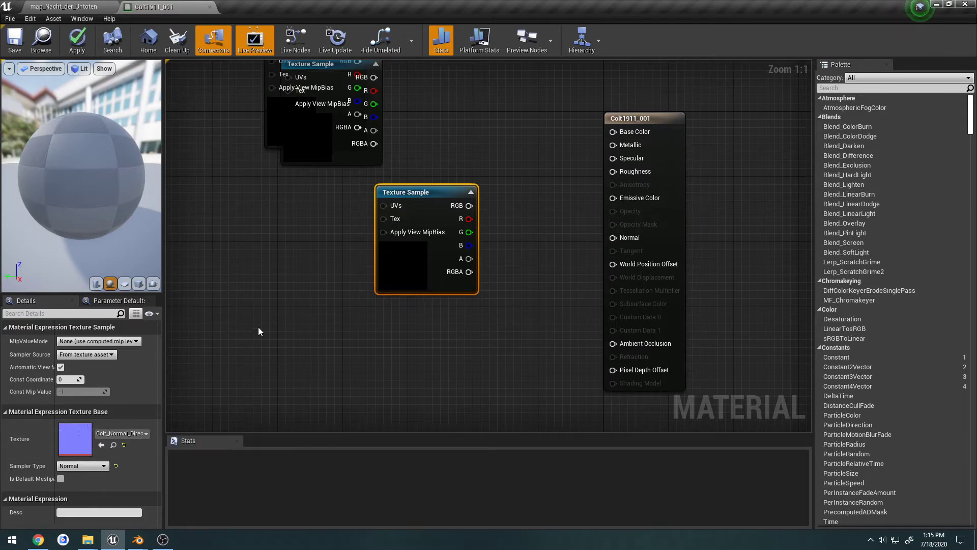
left_click_drag(335, 166, 433, 174)
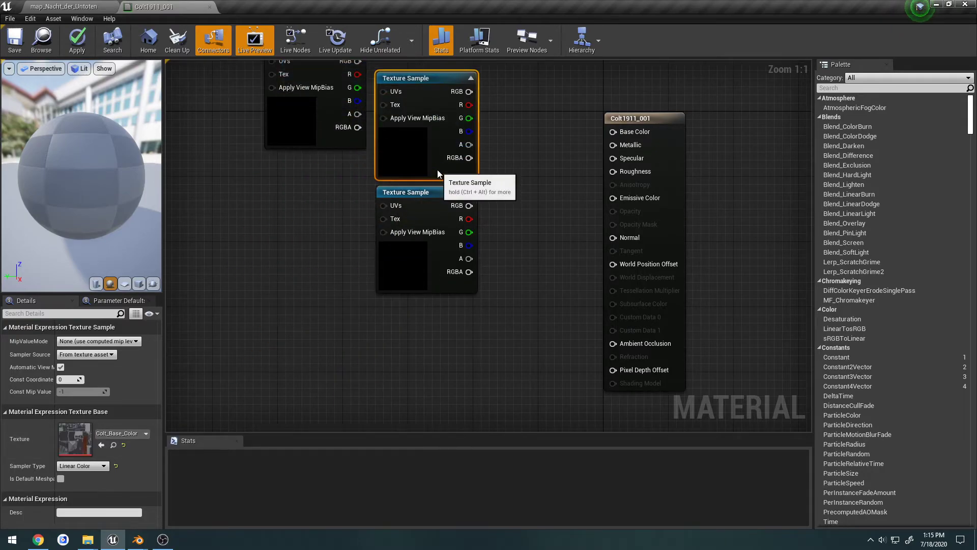
left_click_drag(338, 140, 344, 349)
right_click_drag(341, 349, 340, 281)
left_click_drag(314, 279, 418, 325)
right_click_drag(490, 256, 429, 369)
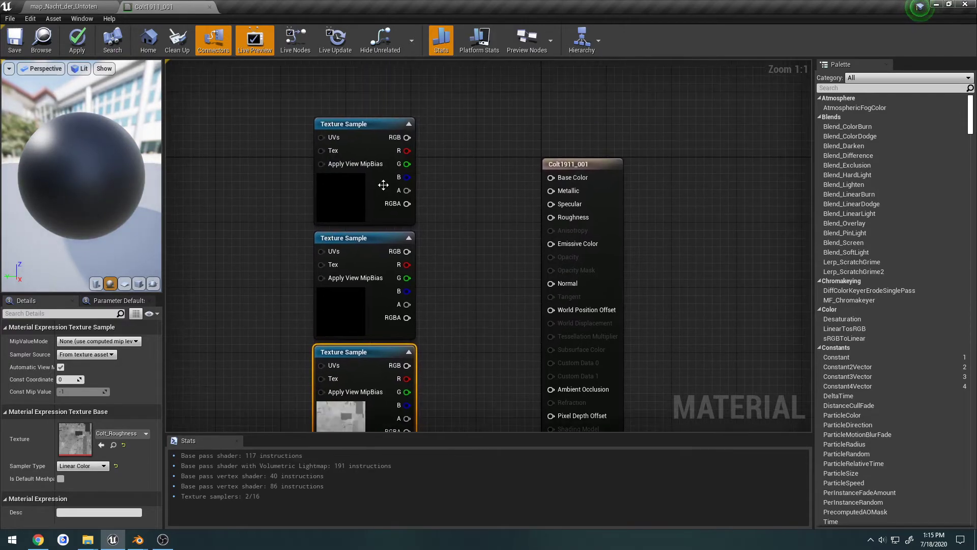
Connect the texture samples' RGB outputs to Base Color, Normal and Roughness respectively, and close the material editor
left_click_drag(406, 138, 550, 177)
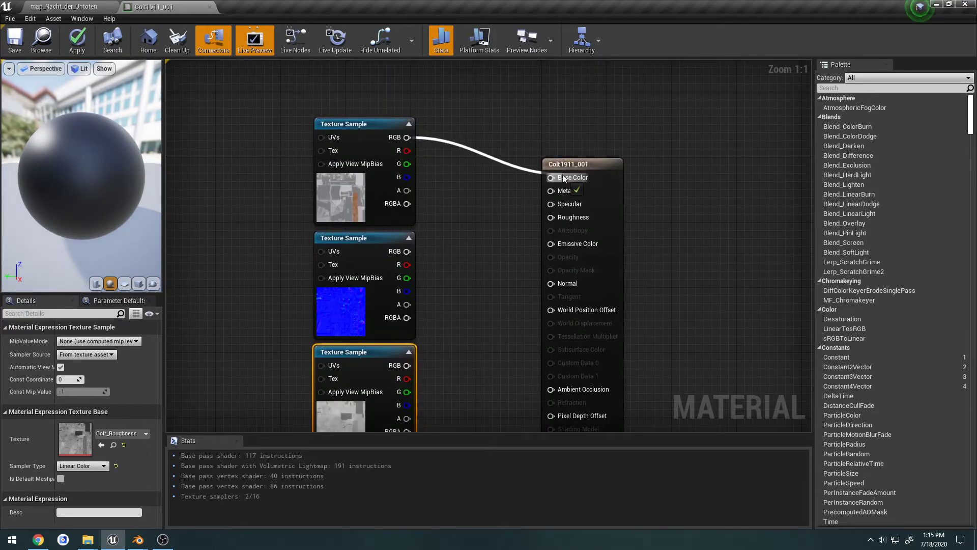
right_click_drag(412, 248, 398, 217)
left_click_drag(393, 218, 539, 249)
left_click_drag(387, 334, 544, 183)
right_click_drag(488, 278, 499, 221)
left_click_drag(447, 333, 356, 137)
left_click(450, 180)
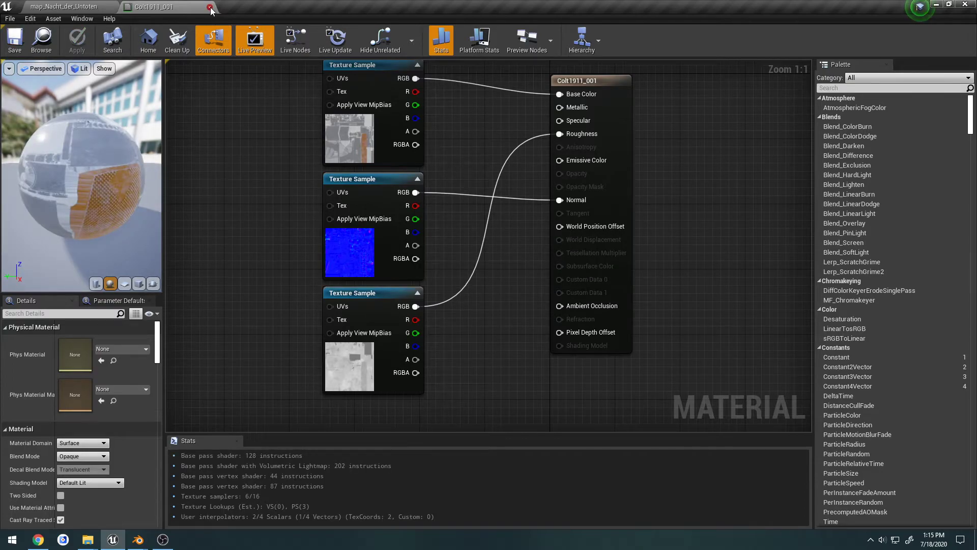
left_click(210, 8)
Open the 1911 skeletal mesh, inspect the textured pistol, and close the editor
double_click(125, 473)
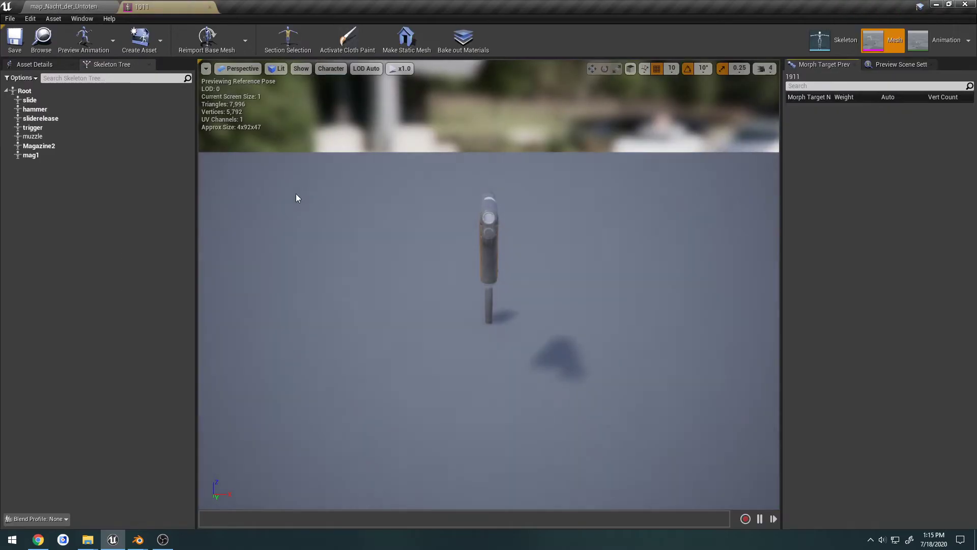
key("d")
right_click_drag(319, 181, 275, 184)
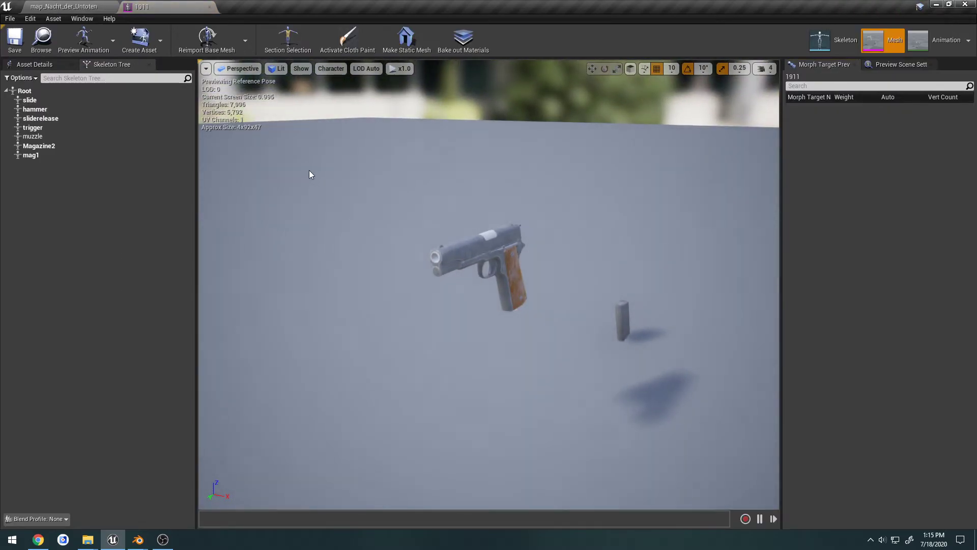
left_click(210, 8)
Play the level in the selected viewport to check the pistol in the player's hand, and stop the session
left_click(485, 52)
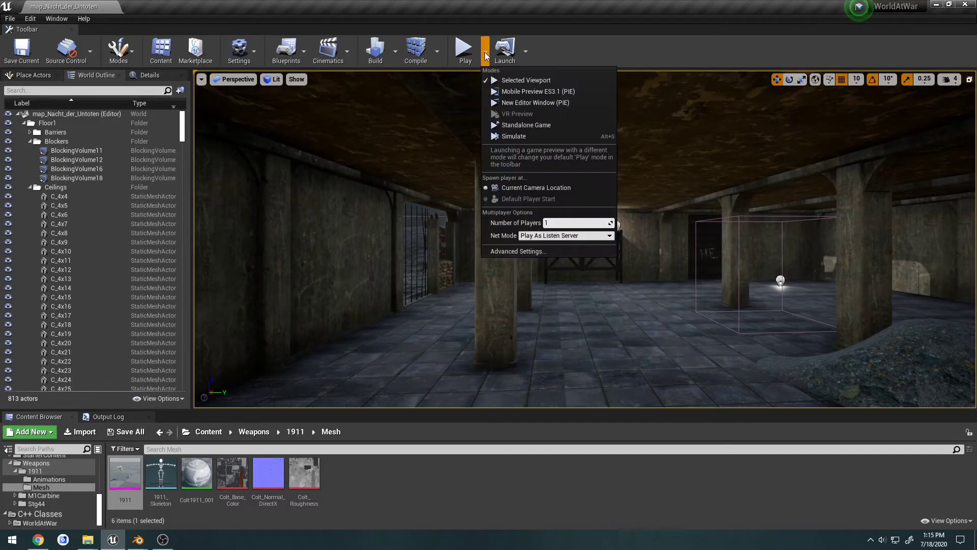
left_click(475, 50)
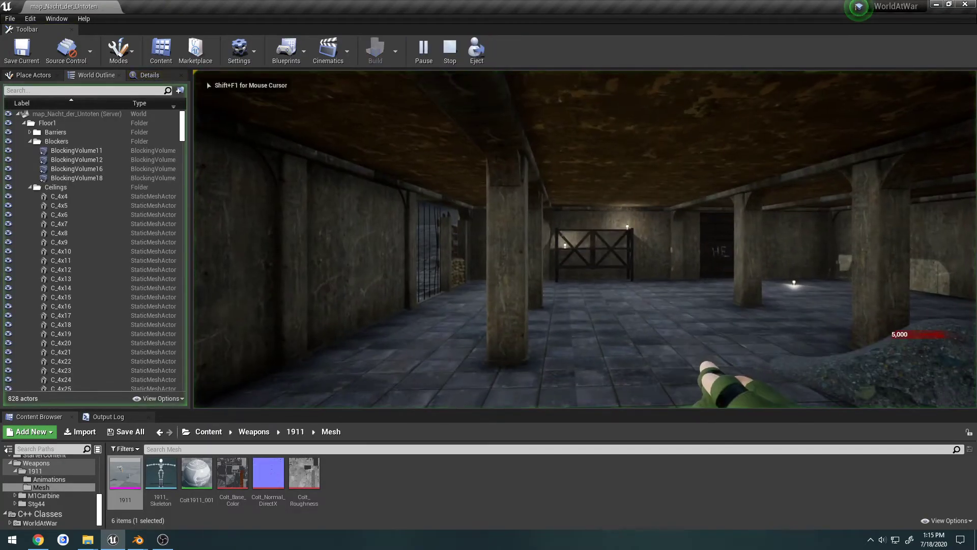
key("Escape")
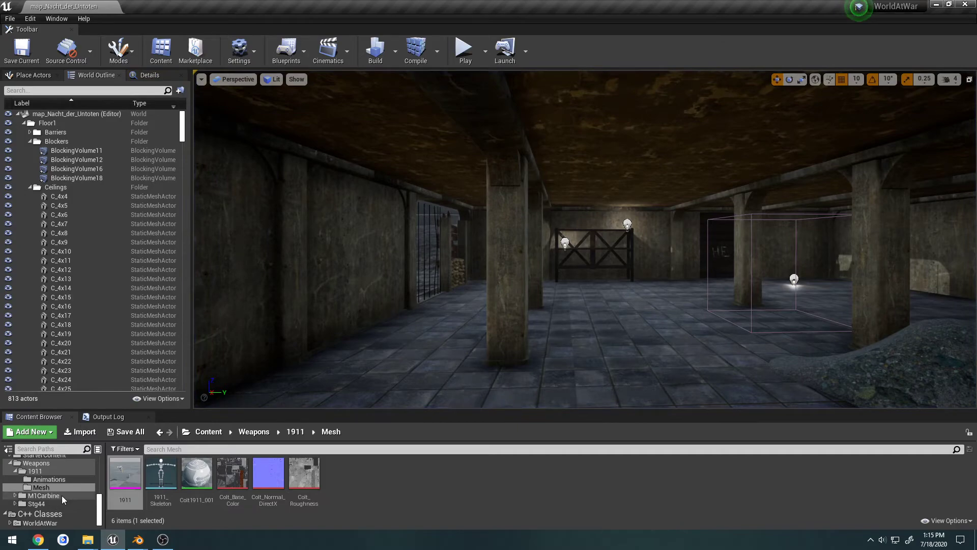
Open BP_Colt1911 and assign the 1911 skeletal mesh to its inherited WeaponMesh component
left_click(50, 471)
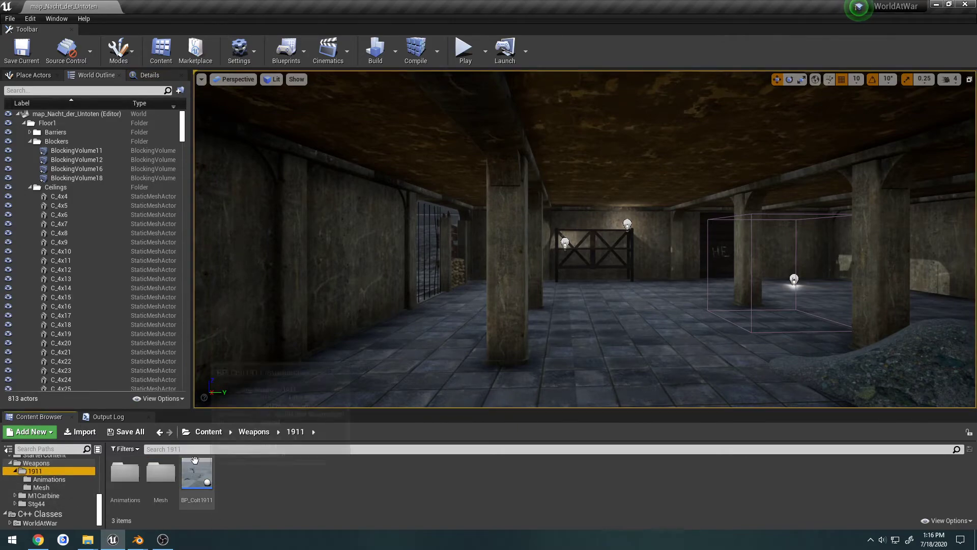
double_click(197, 472)
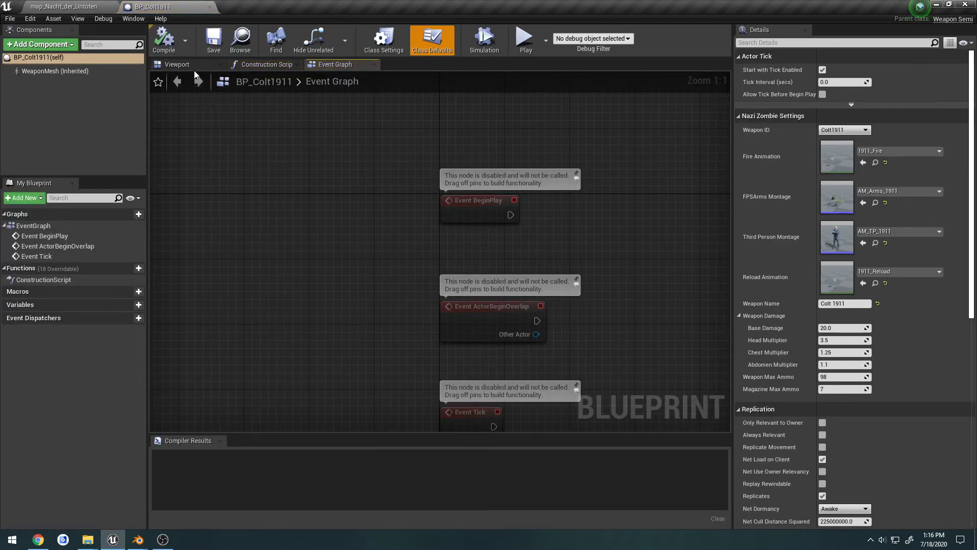
left_click(178, 66)
left_click(84, 71)
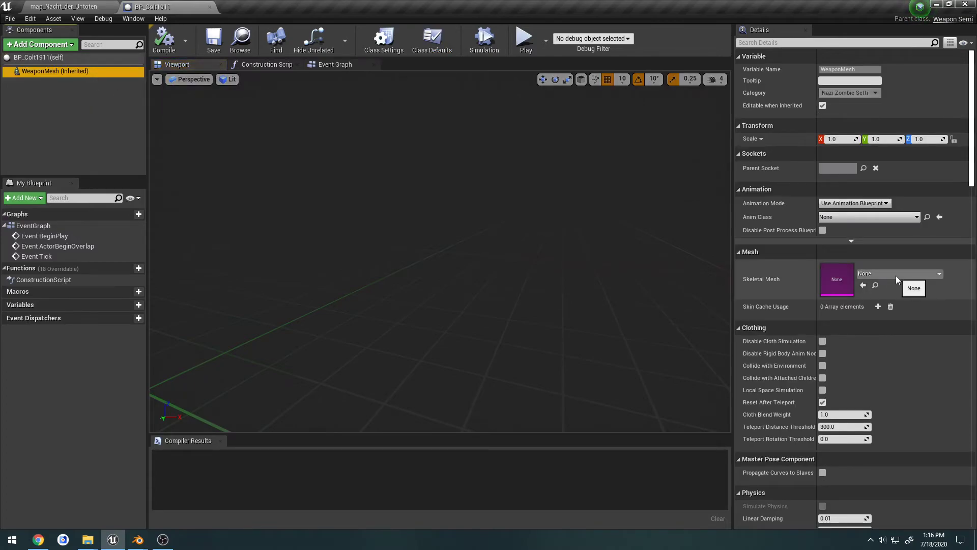
left_click(896, 275)
left_click(861, 356)
Check the BP_Colt1911 class default animations, compile and save the blueprint, and close it
left_click(69, 60)
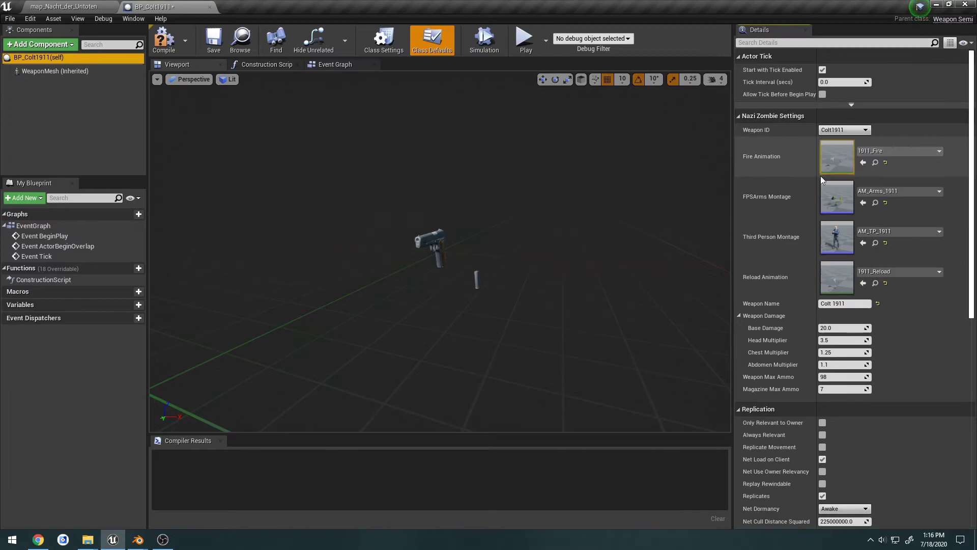
left_click(164, 41)
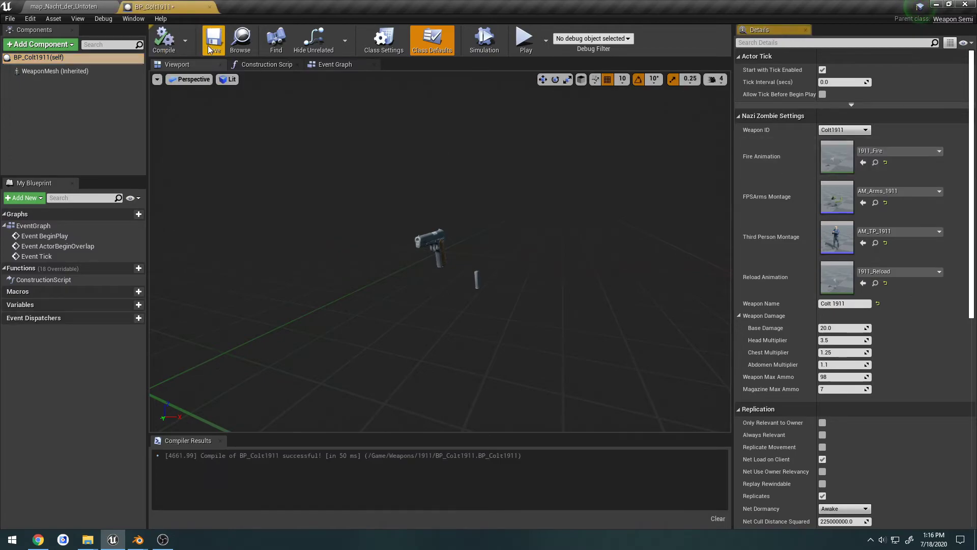
left_click(209, 7)
Play the level, eject from the player to inspect the held pistol and loose magazine, and stop the session
left_click(462, 48)
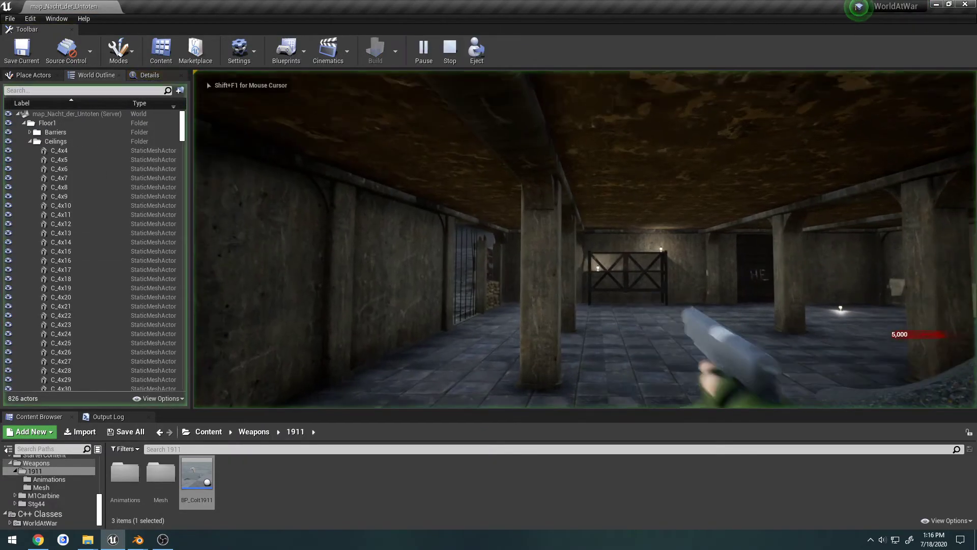
key("F8")
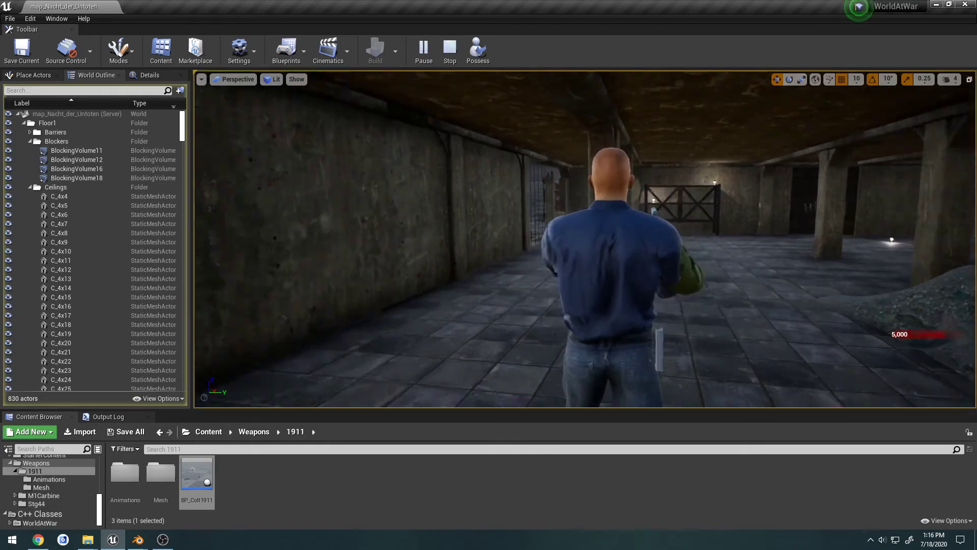
right_click_drag(585, 239, 753, 262)
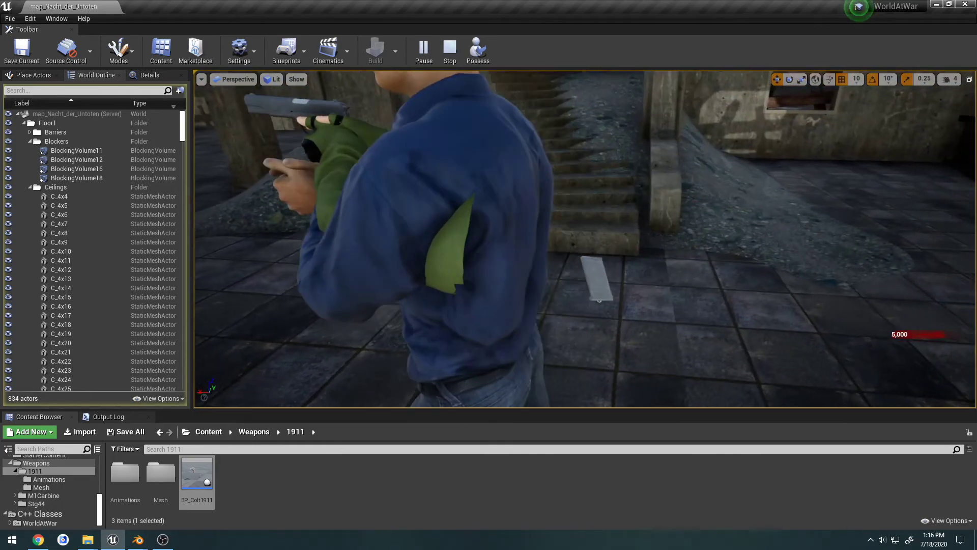
mouse_move(517, 139)
right_mouse_down()
mouse_move(525, 134)
mouse_move(514, 127)
right_mouse_up()
key("Escape")
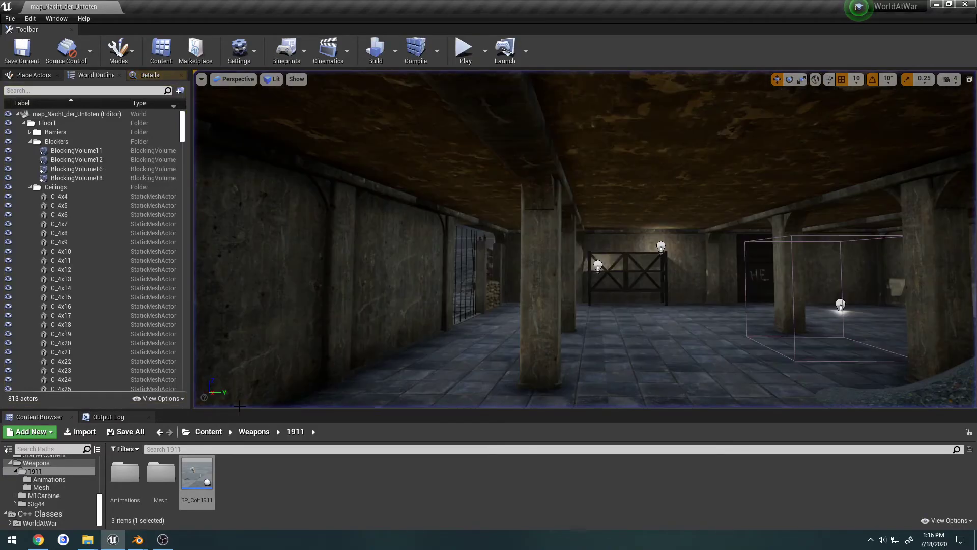
Open BP_Colt1911 and add a Hide Bone by Name node targeting the WeaponMesh component in its event graph
double_click(197, 472)
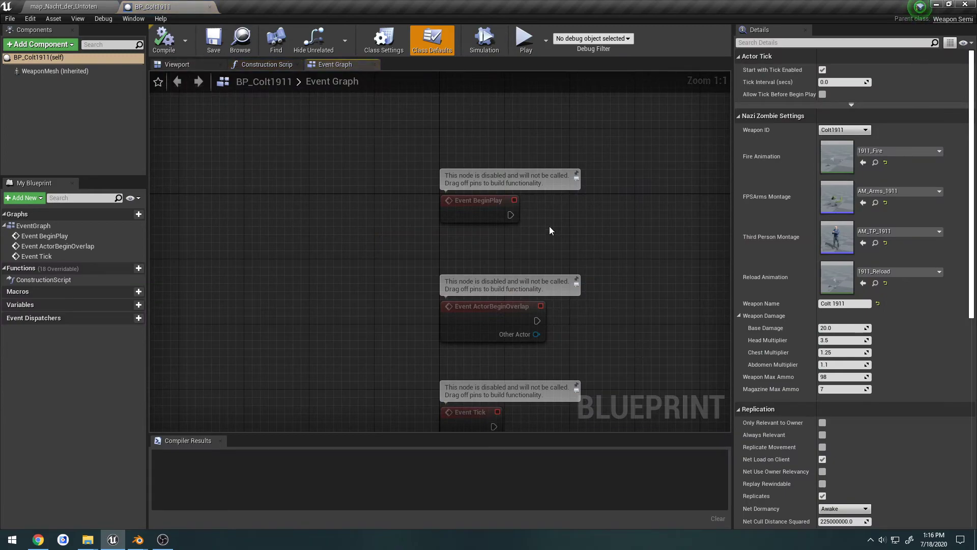
right_click_drag(549, 230, 413, 204)
left_click_drag(55, 71, 462, 184)
type("hide bone")
key("Return")
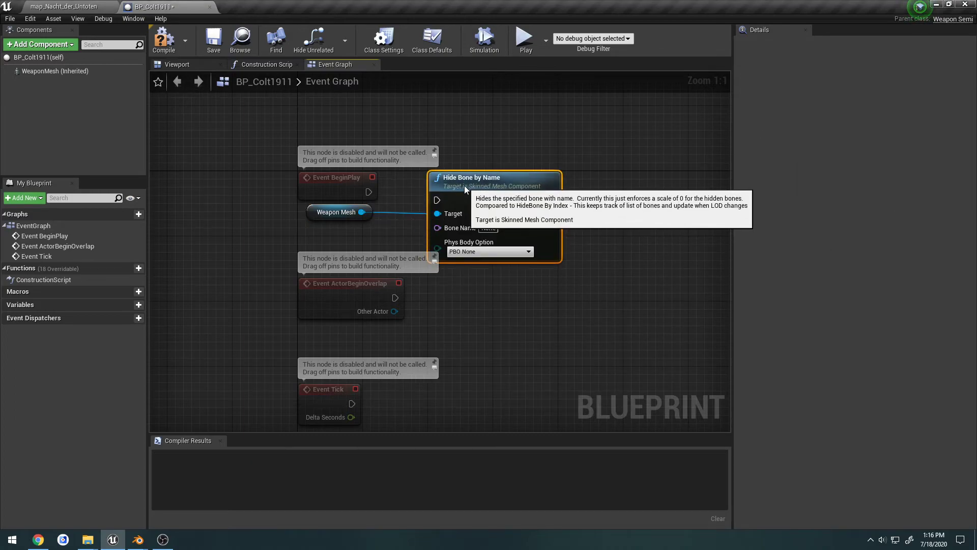
Set the hide node's bone name to Magazine2, connect it to Event BeginPlay, and compile the blueprint
left_click(488, 227)
type("M")
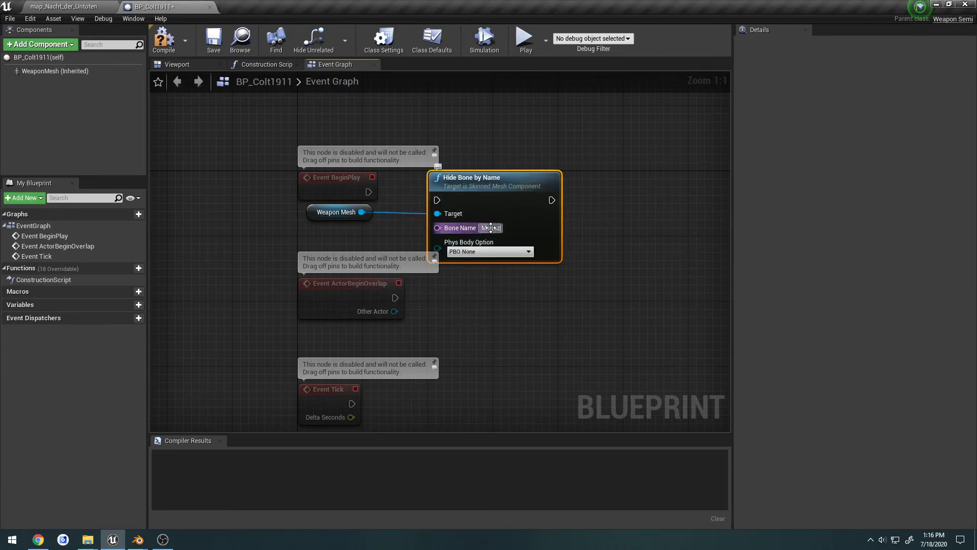
type("agazine2")
left_click_drag(437, 200, 368, 192)
left_click(172, 46)
Play the level and eject from the player to check the spare magazine on the held pistol, then stop and close BP_Colt1911
left_click(64, 6)
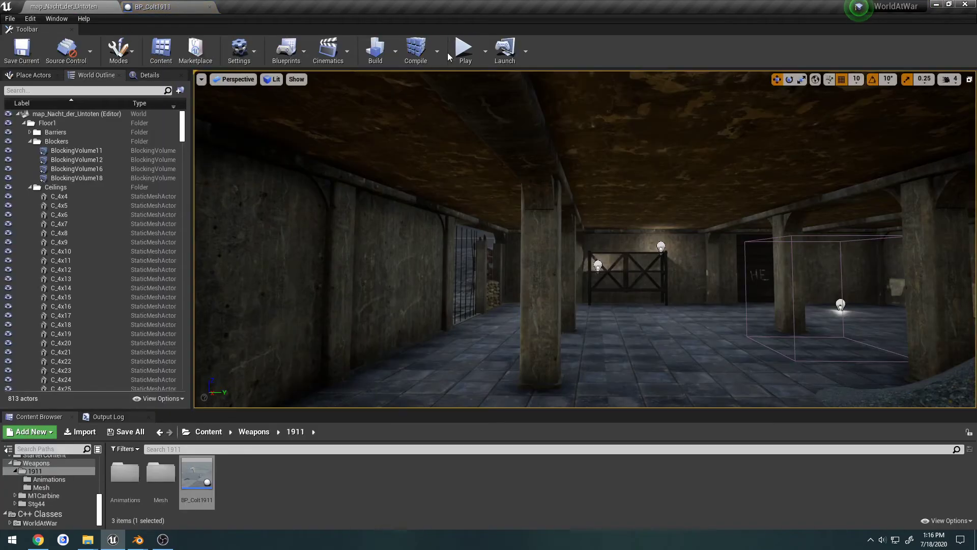
left_click(463, 46)
key("F8")
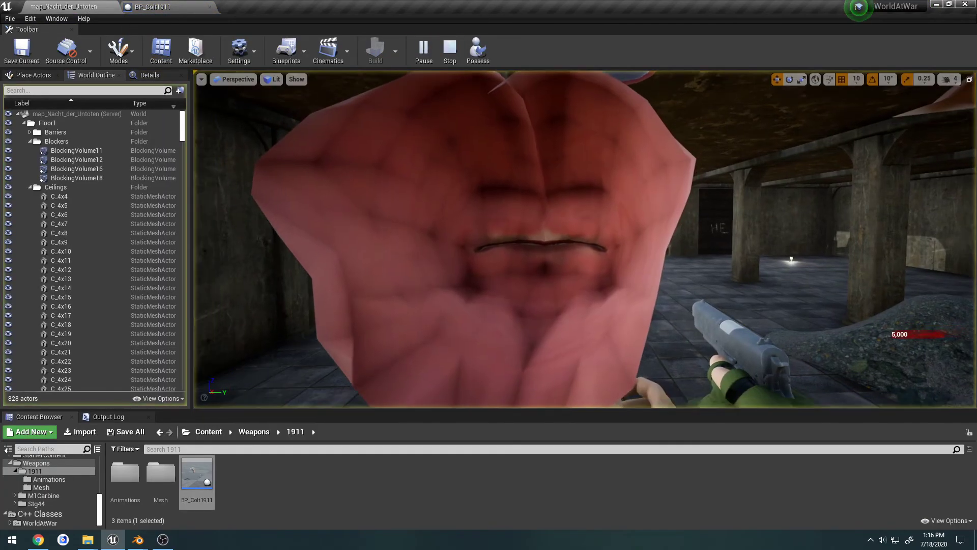
key("d")
right_click_drag(559, 215, 407, 219)
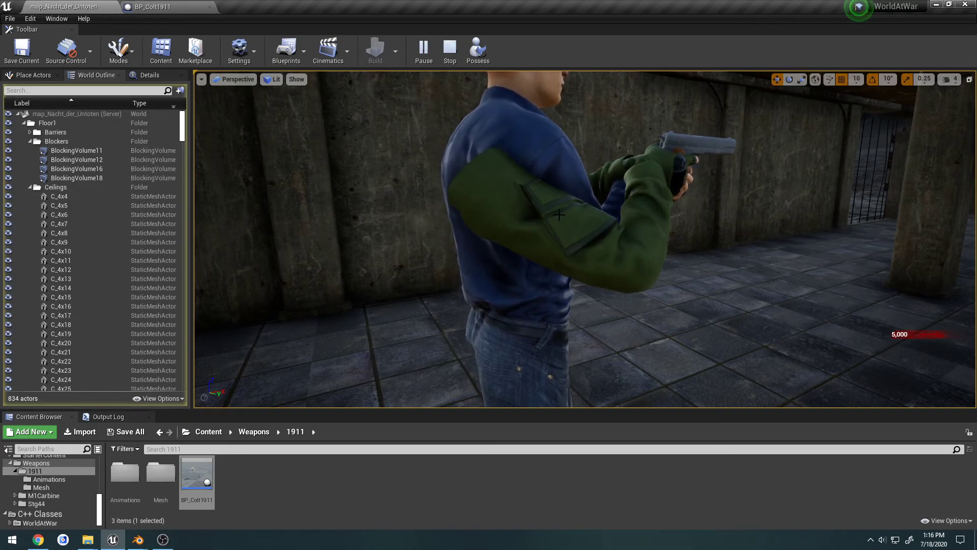
key("Escape")
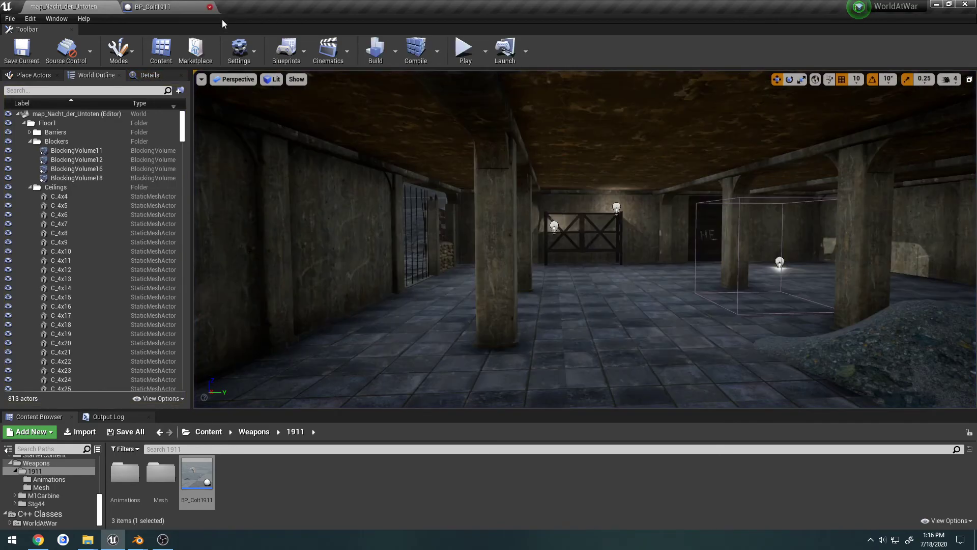
left_click(210, 7)
Reopen BP_Colt1911, delete the Weapon Mesh and Hide Bone by Name nodes, recompile, and close the blueprint
right_click_drag(458, 224, 773, 237)
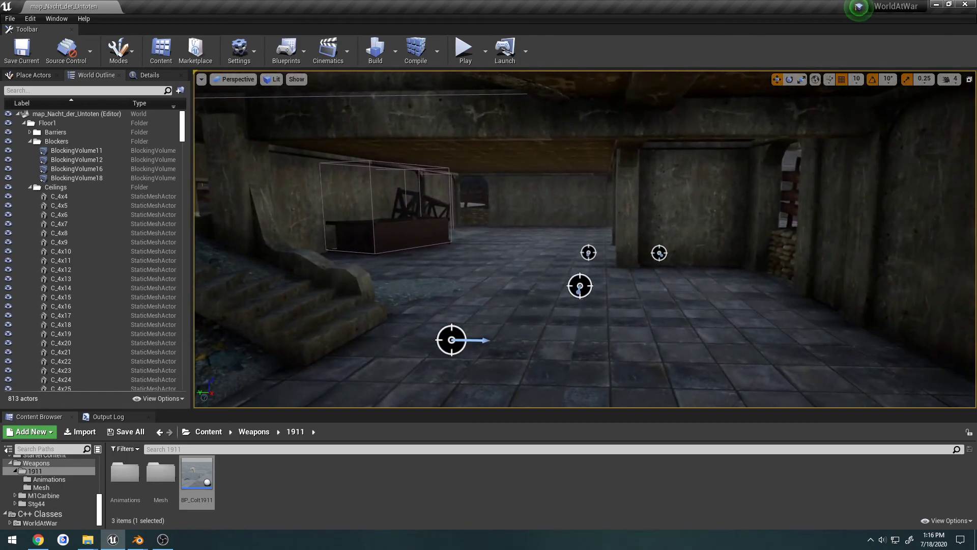
double_click(187, 465)
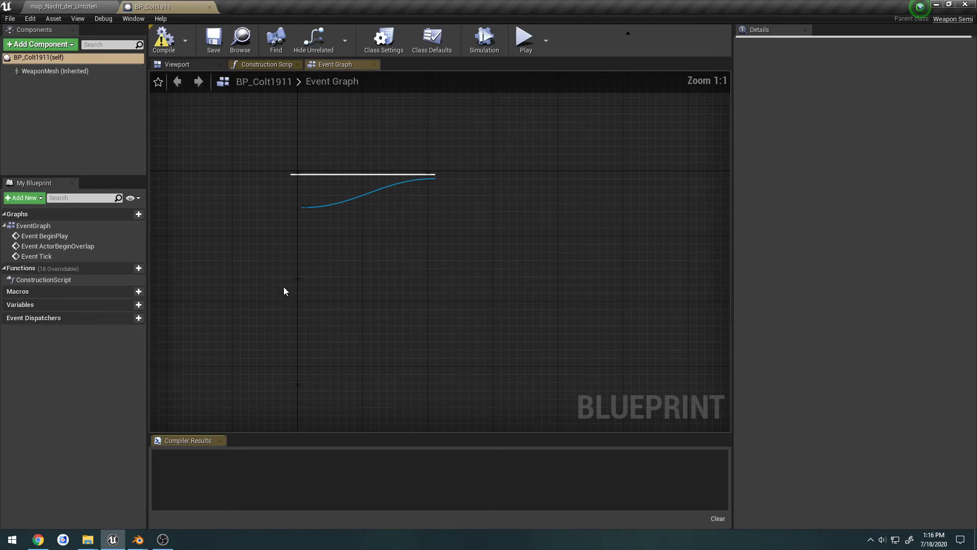
left_click(549, 212)
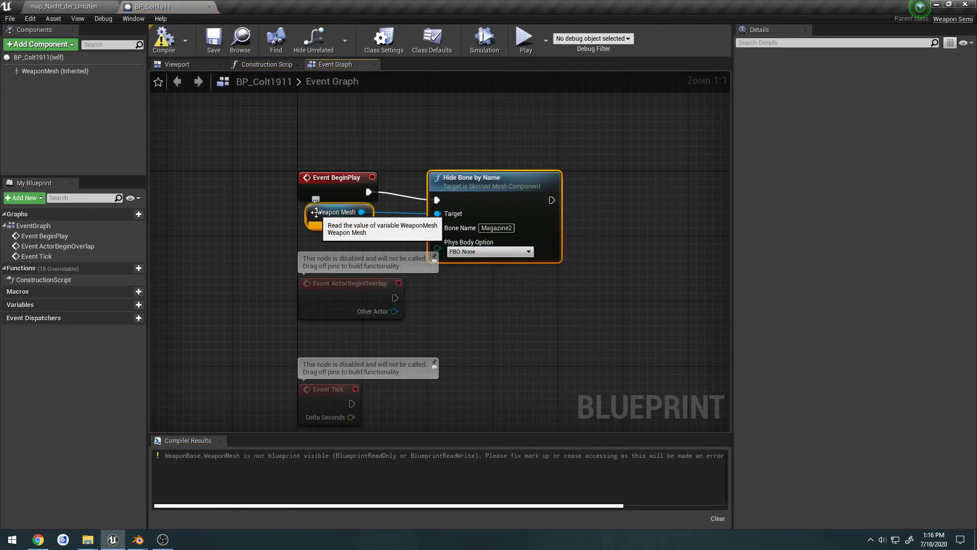
key("Delete")
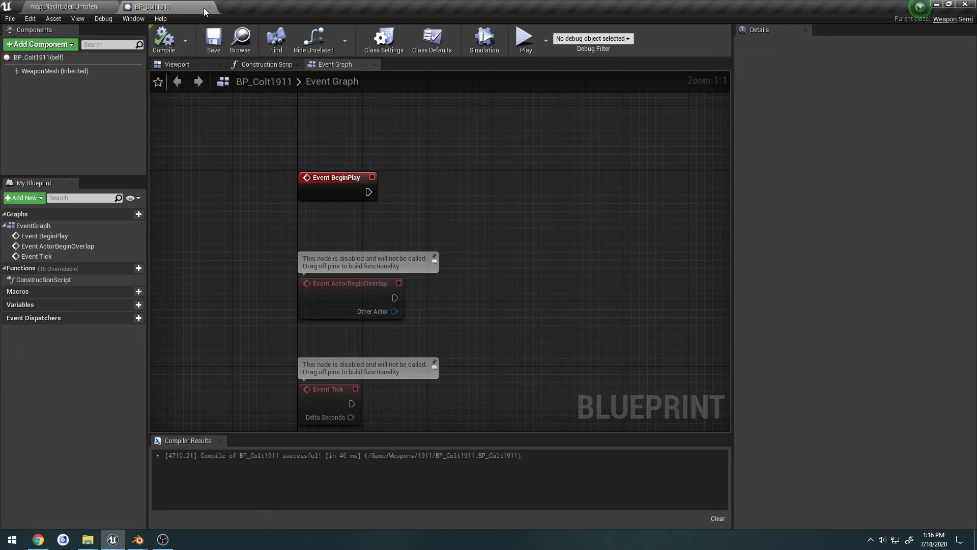
left_click(209, 6)
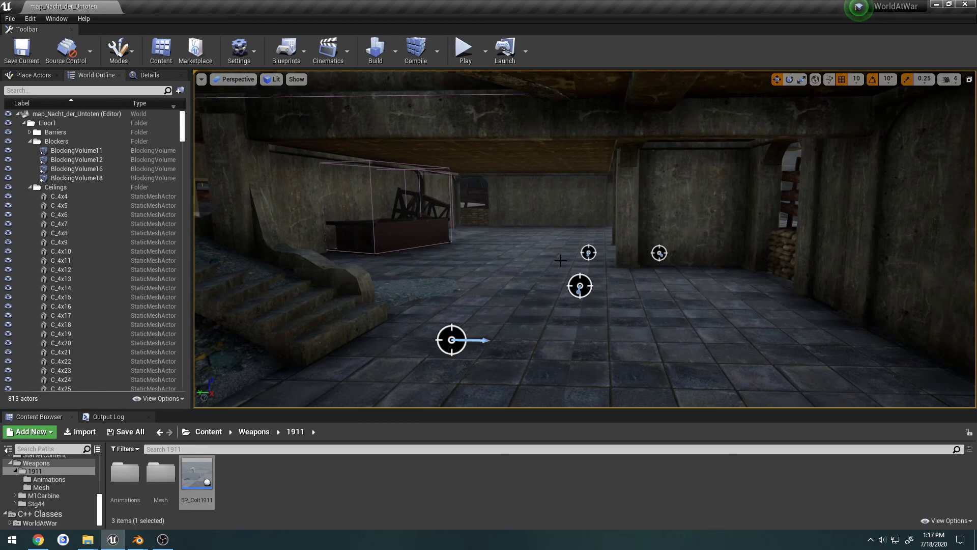